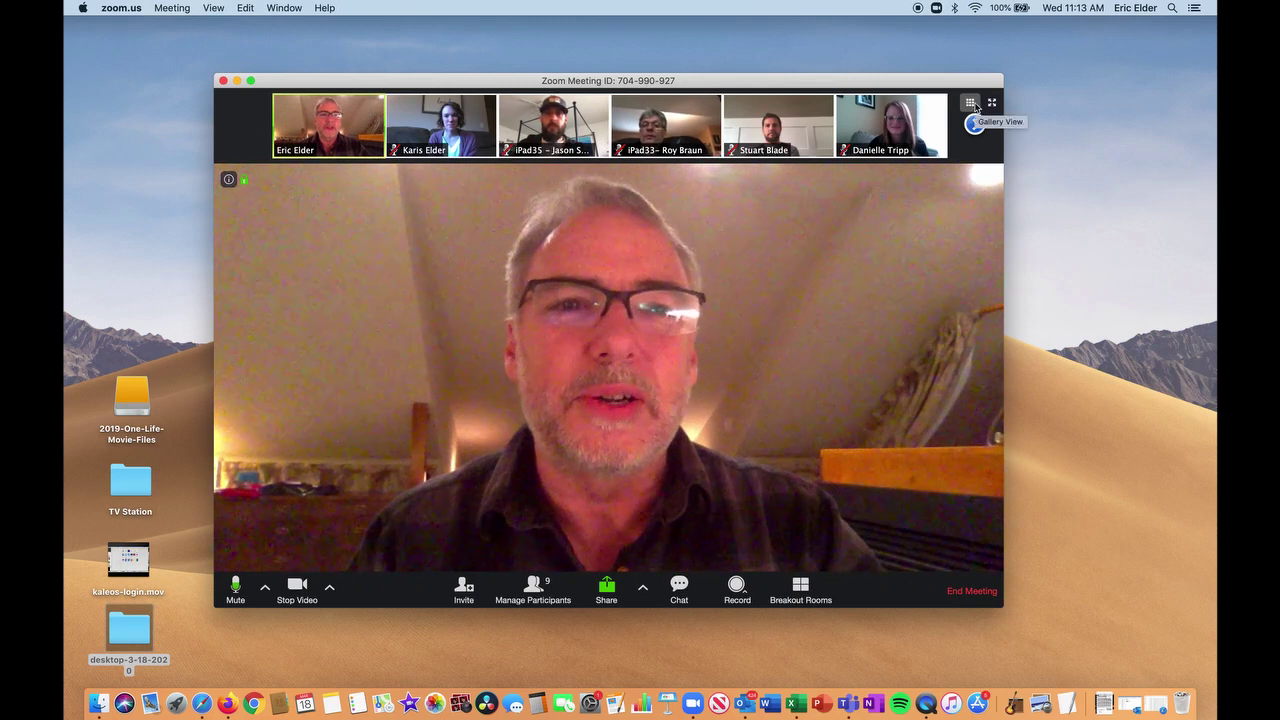
Switch the meeting to the 3x3 gallery of nine participants, then bring Safari forward
click(970, 103)
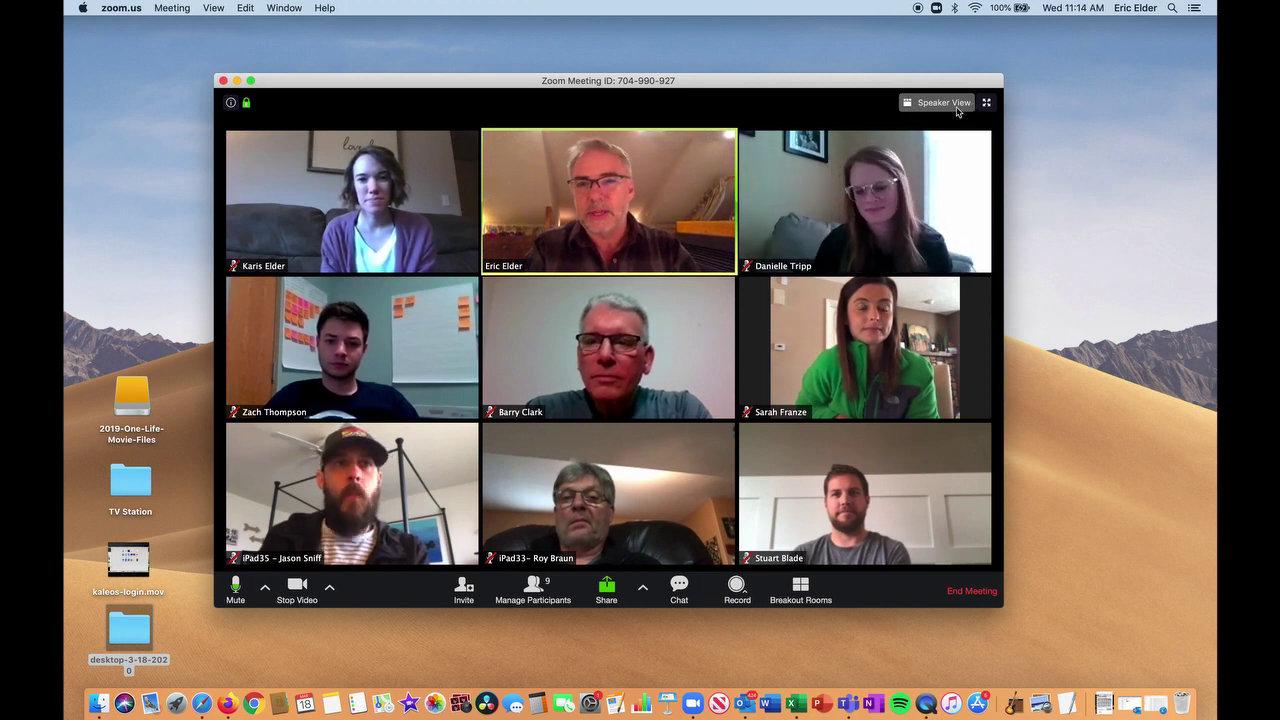
mouse_move(678, 188)
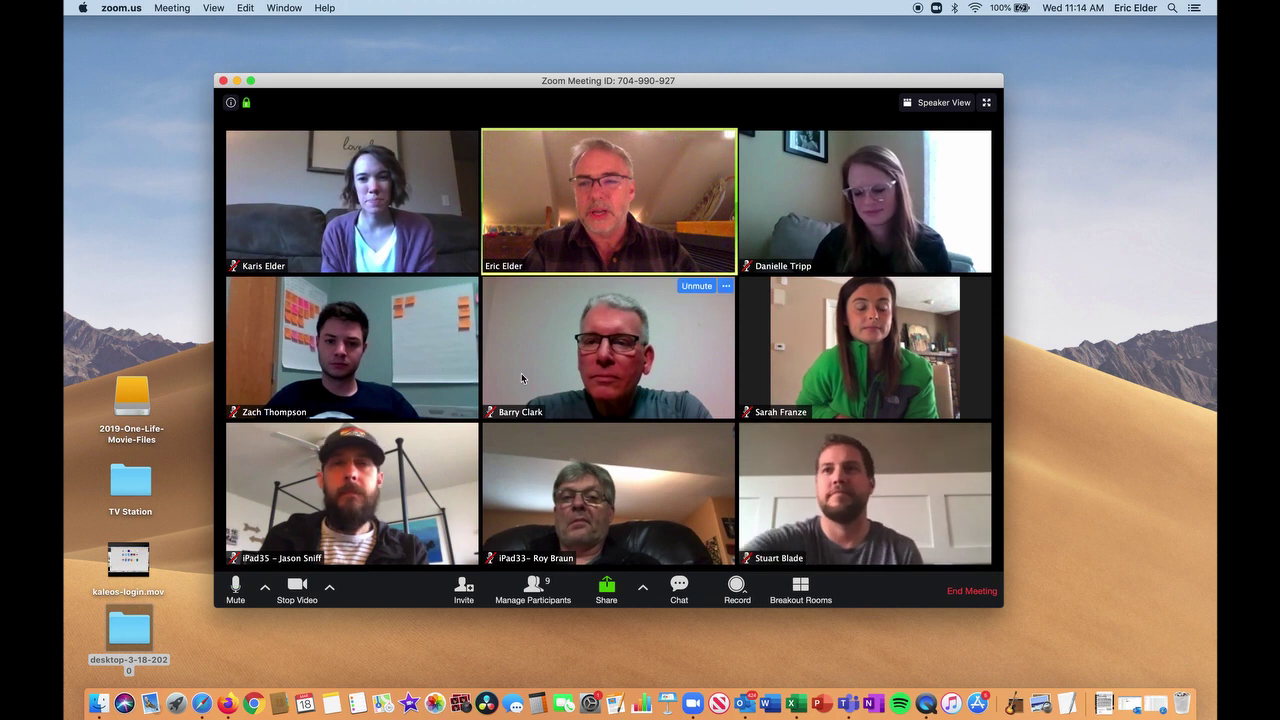
click(205, 688)
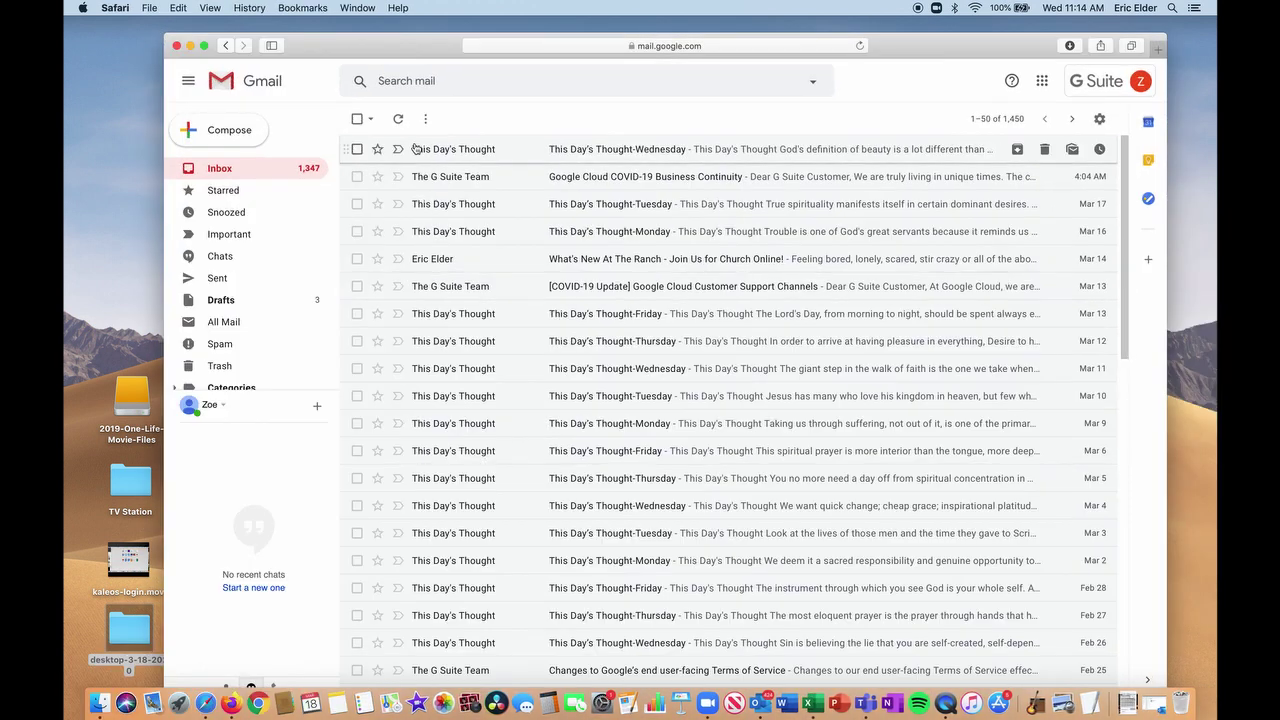
Load zoom.us in a new browser window and submit a free sign-up with the work e-mail address
key(super+n)
text(zoom.us)
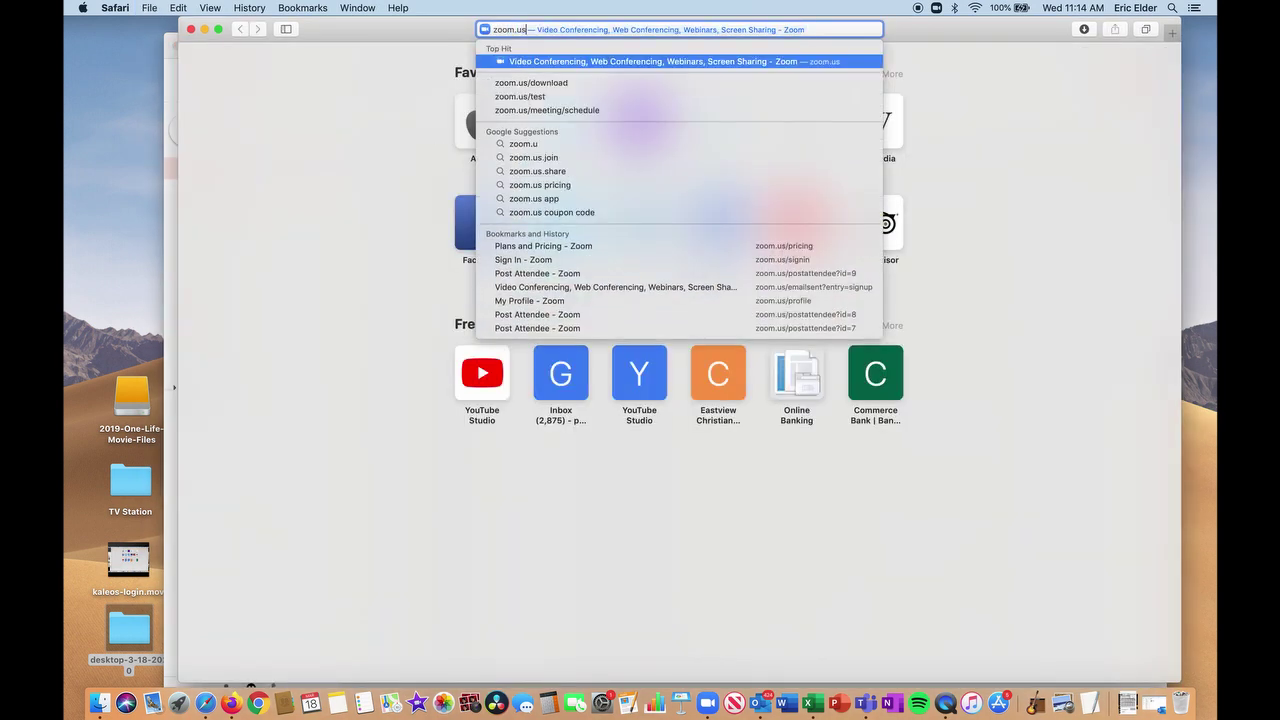
key(Return)
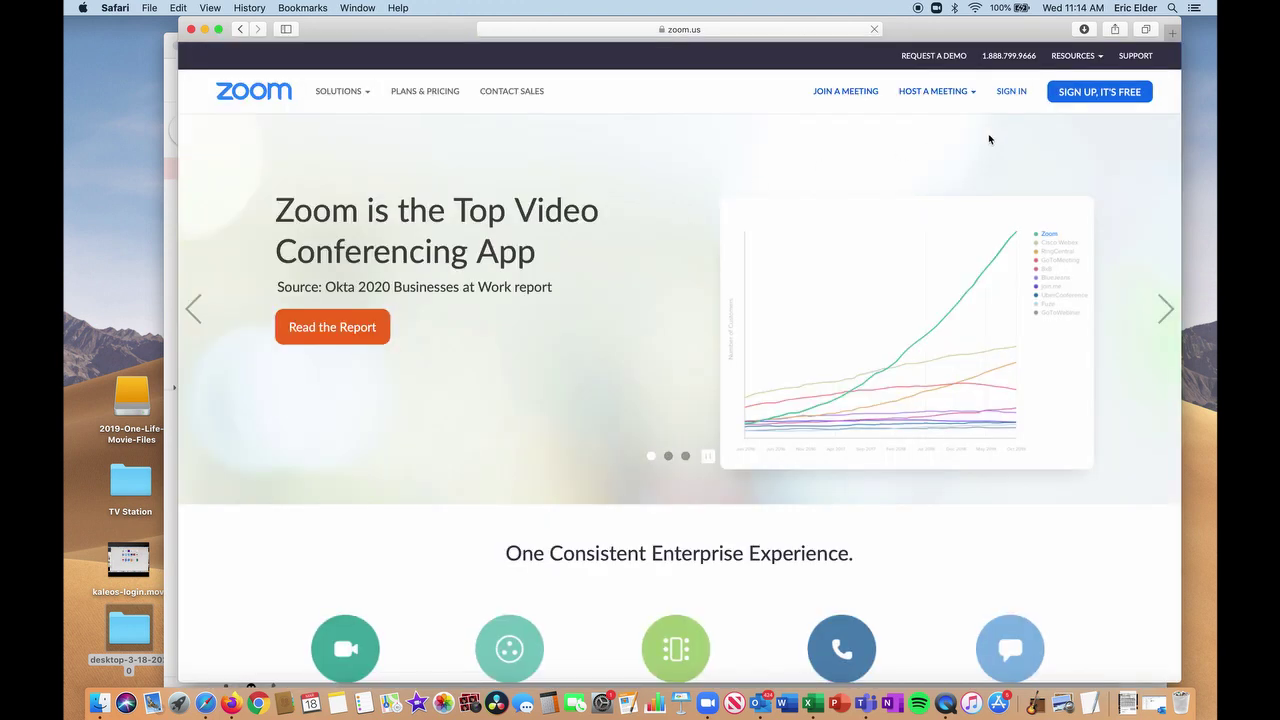
click(1092, 95)
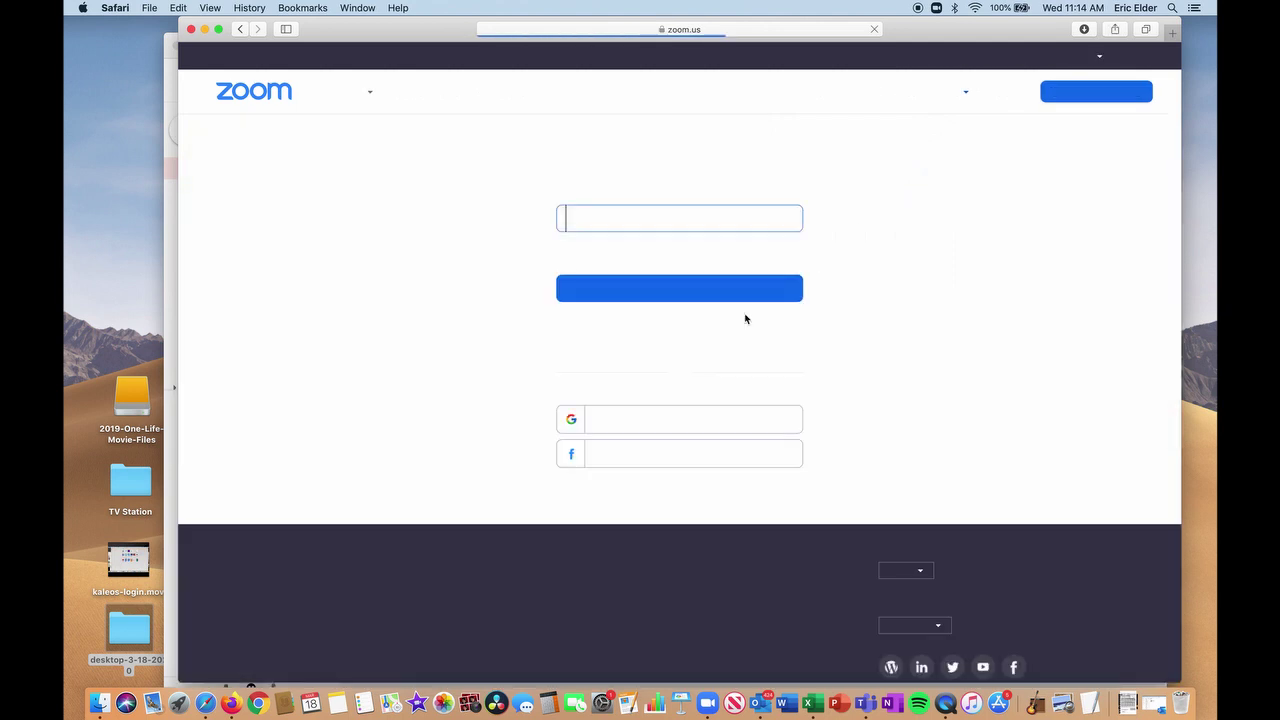
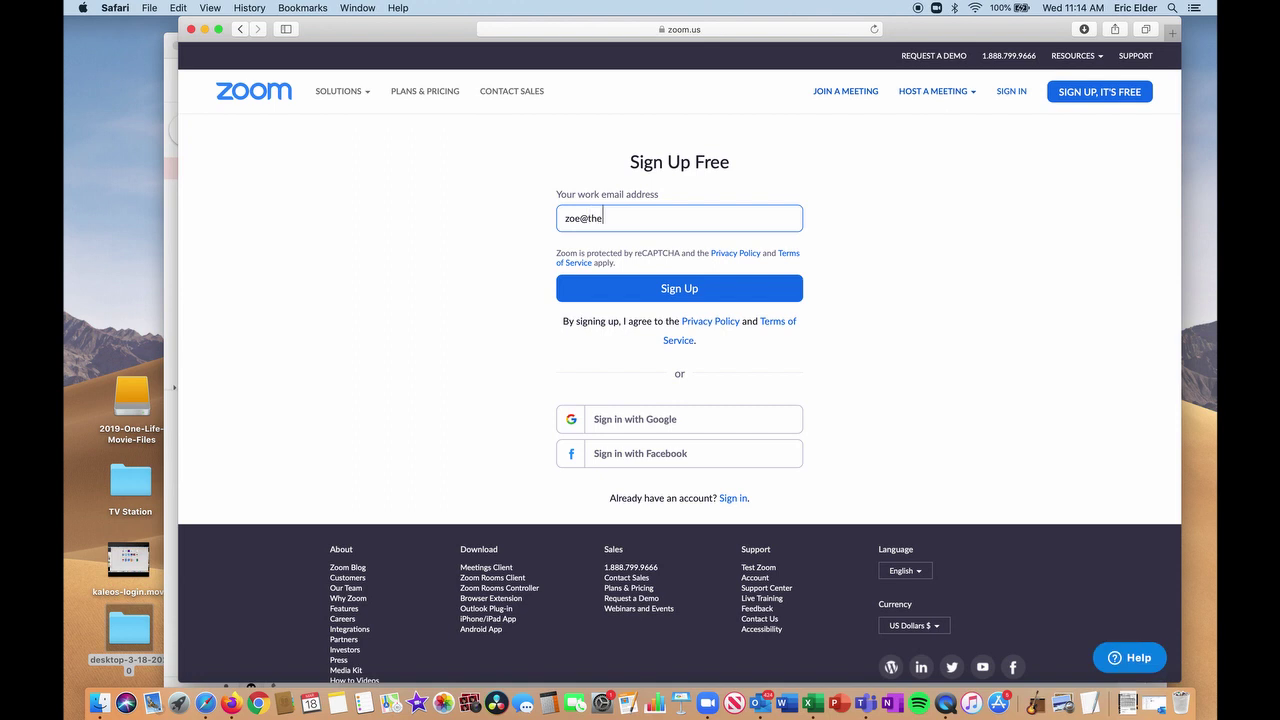
click(683, 289)
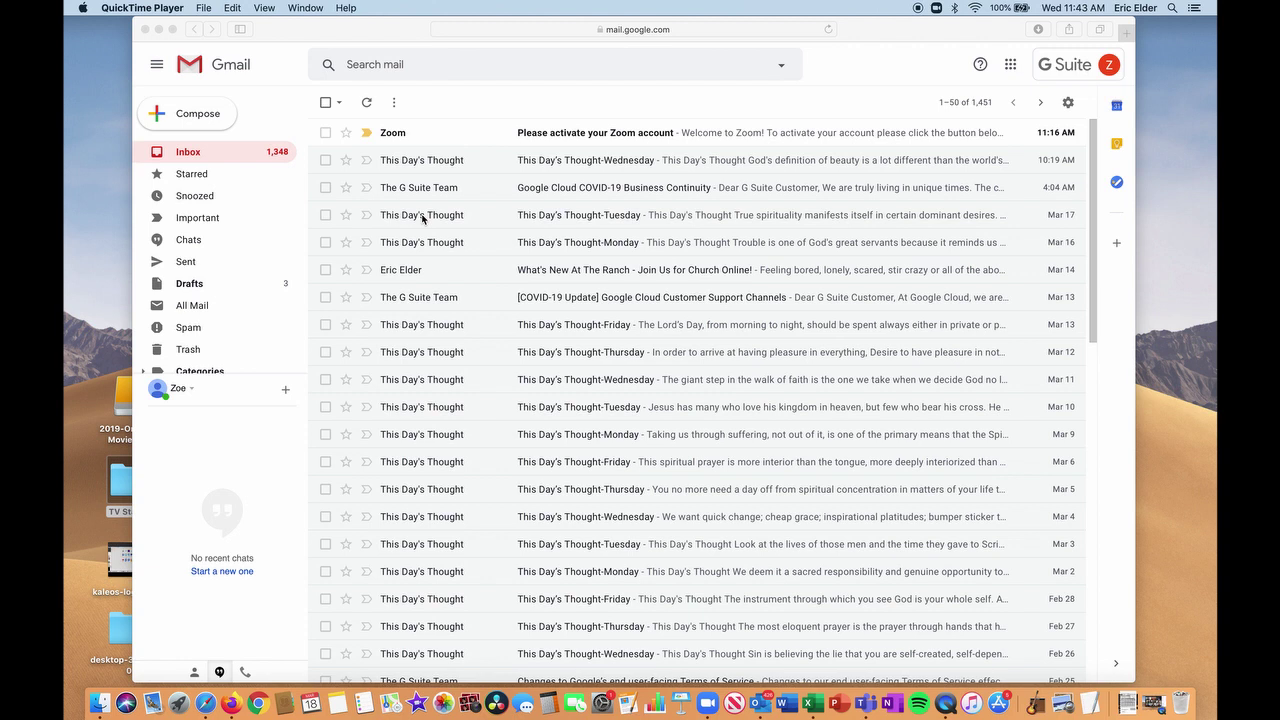
Open the 'Please activate your Zoom account' e-mail in Gmail and follow its Activate Account link
click(633, 139)
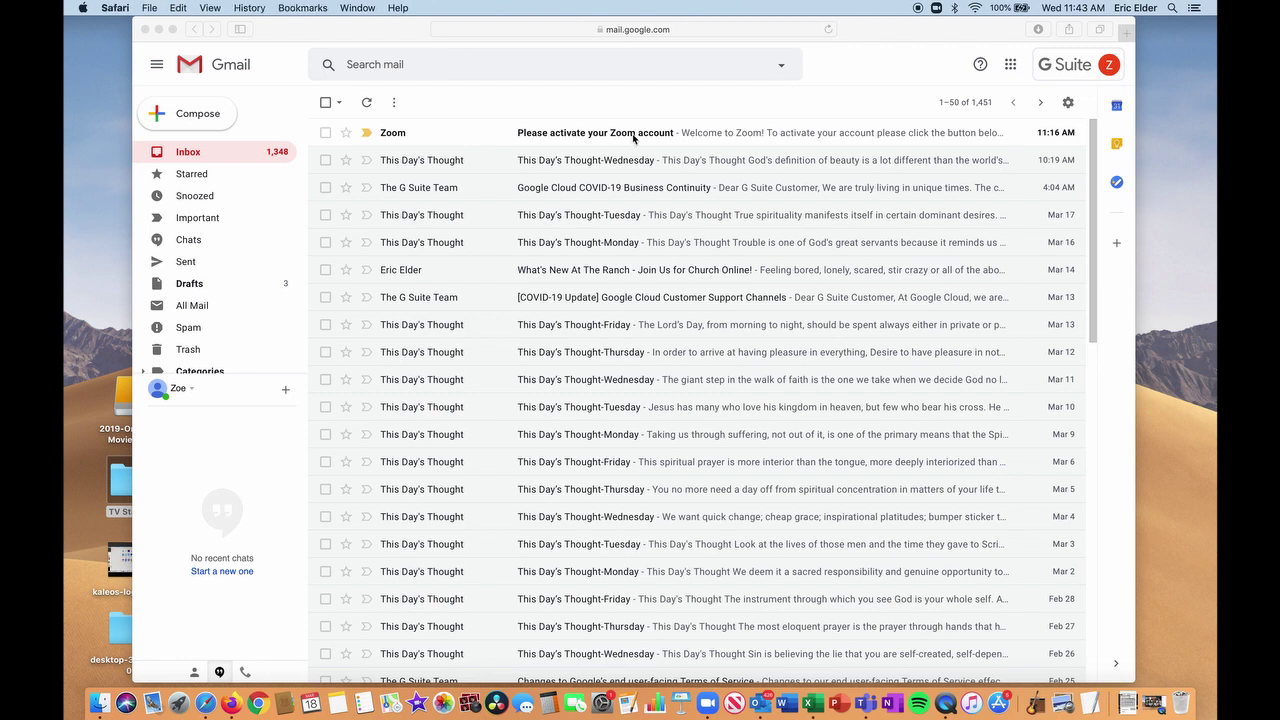
click(633, 133)
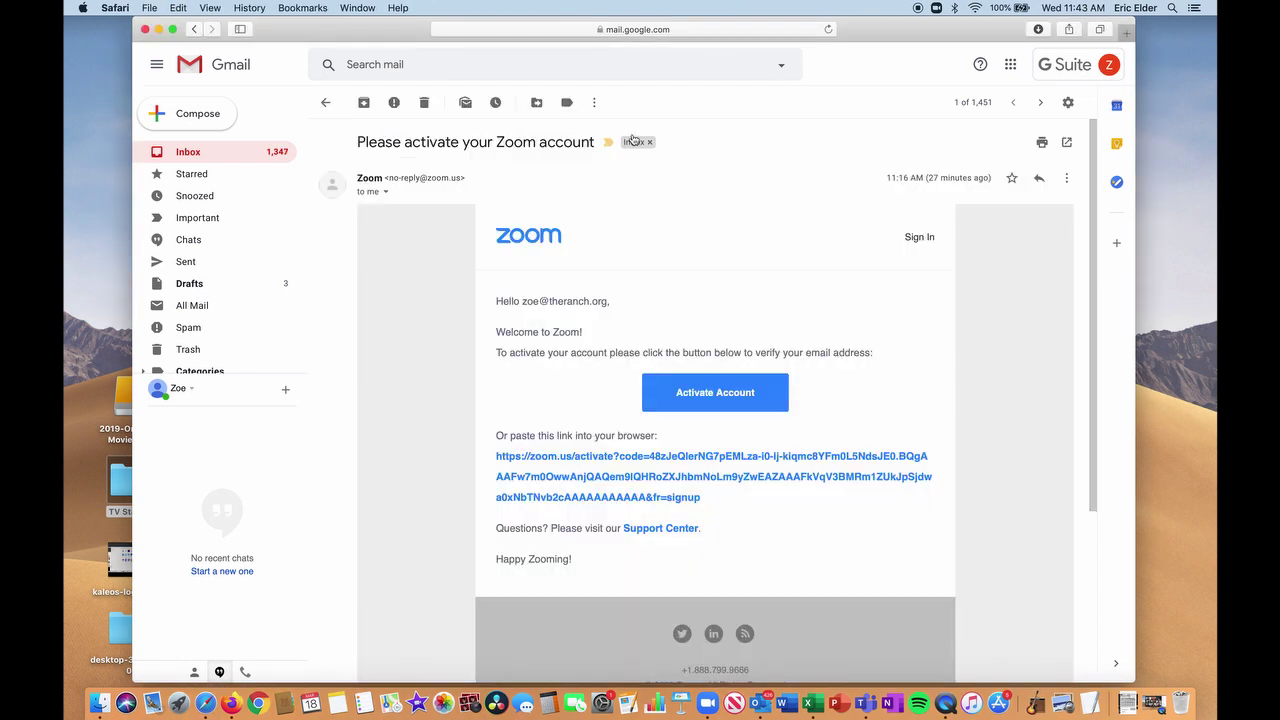
click(716, 393)
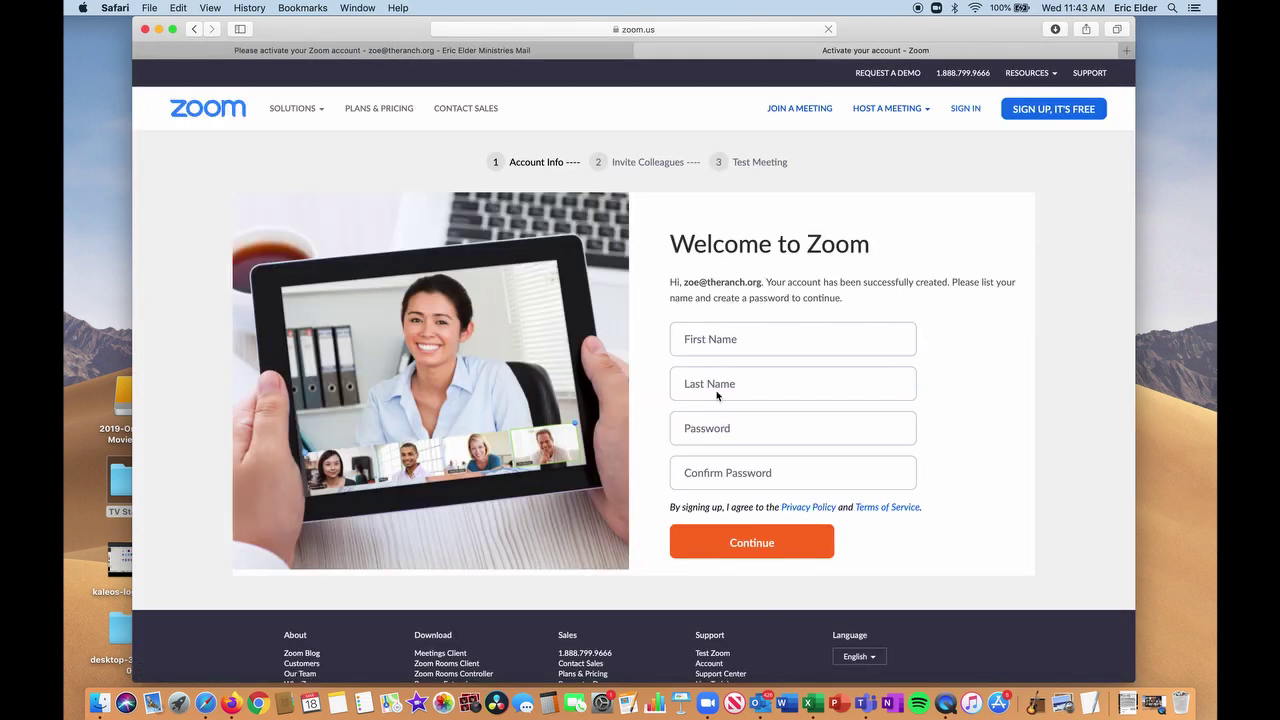
Enter the account holder's first name, last name and a password on the Welcome page
key(Tab)
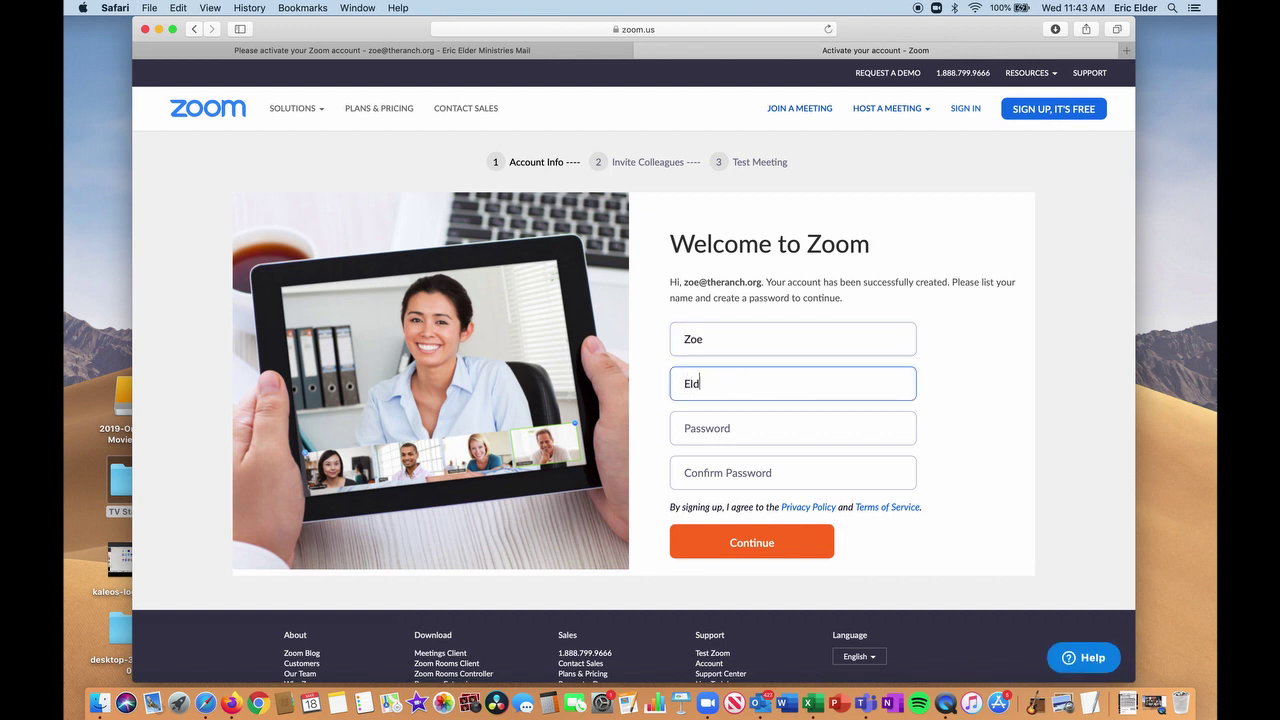
key(Tab)
key(Tab)
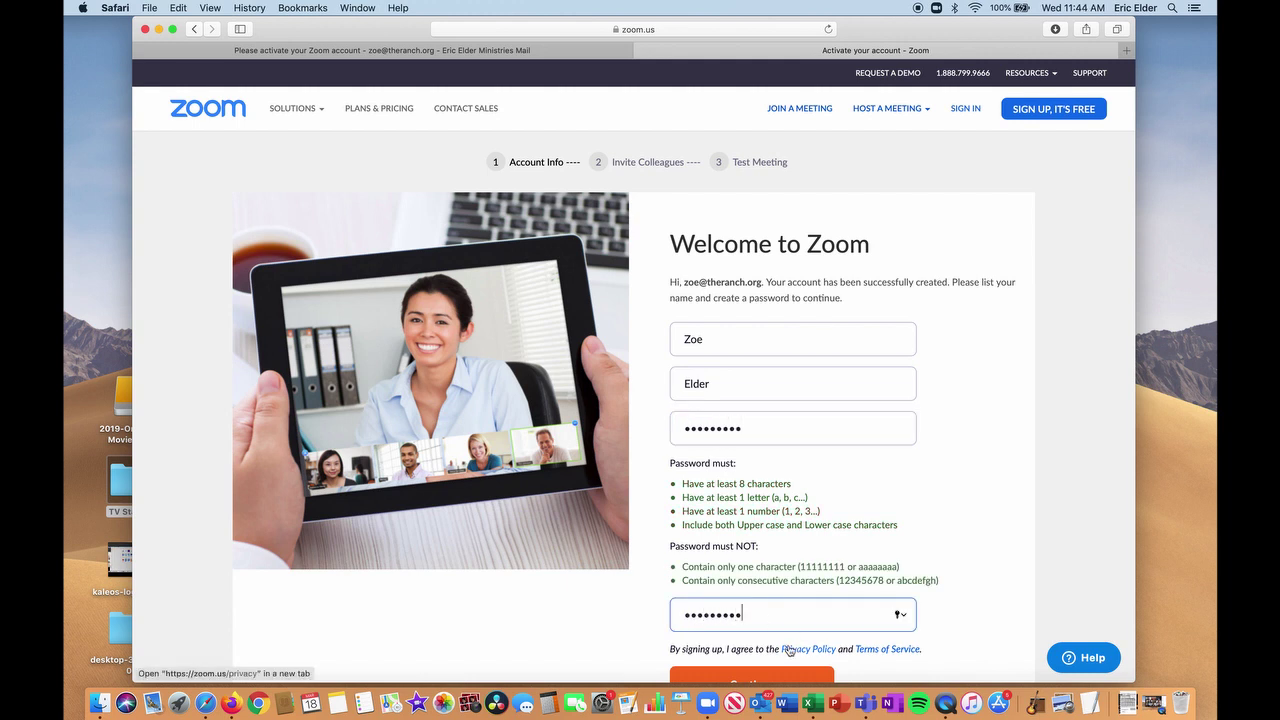
Submit the account details, save the password in the browser, and host a meeting with video on
scroll(790, 645, down, 2)
click(760, 620)
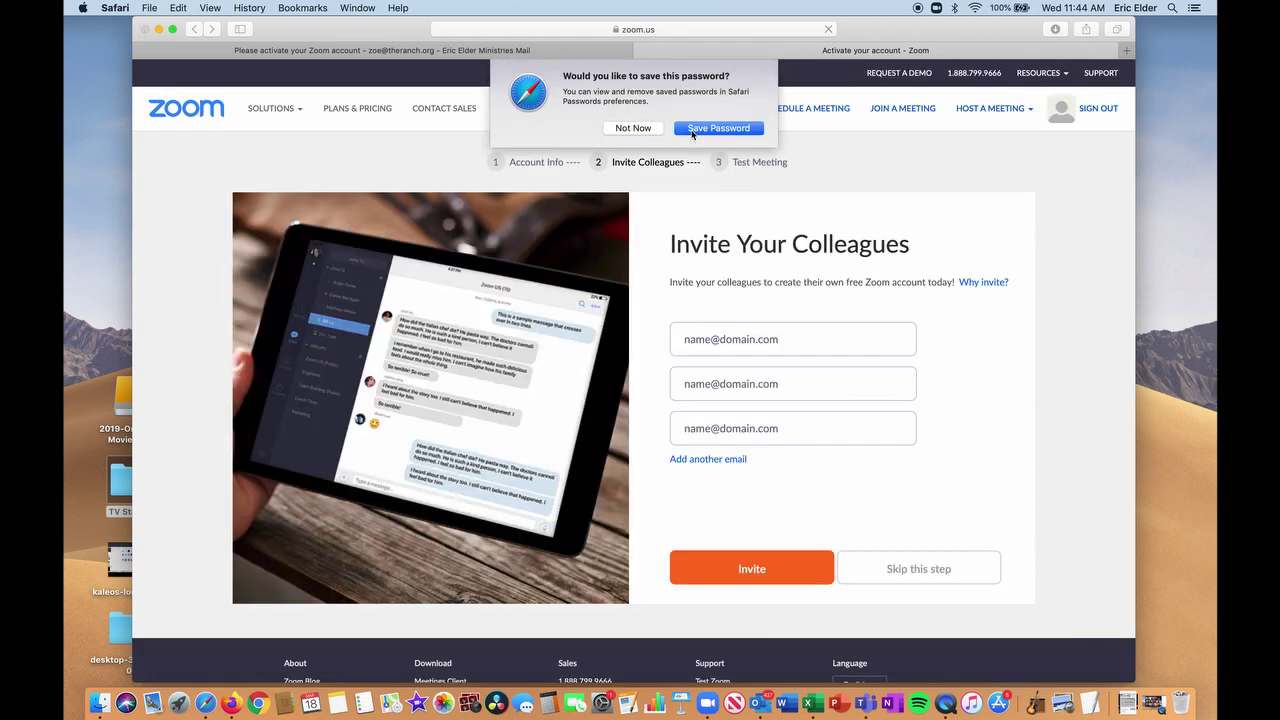
click(703, 128)
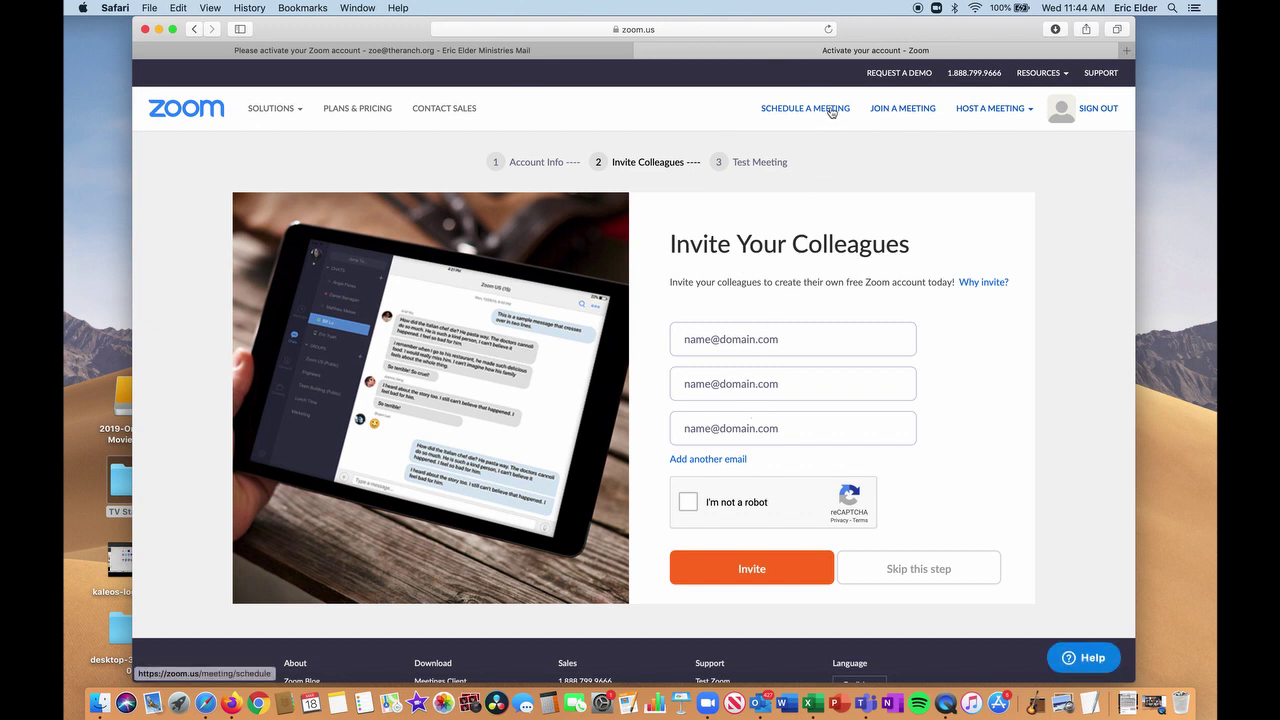
mouse_move(975, 112)
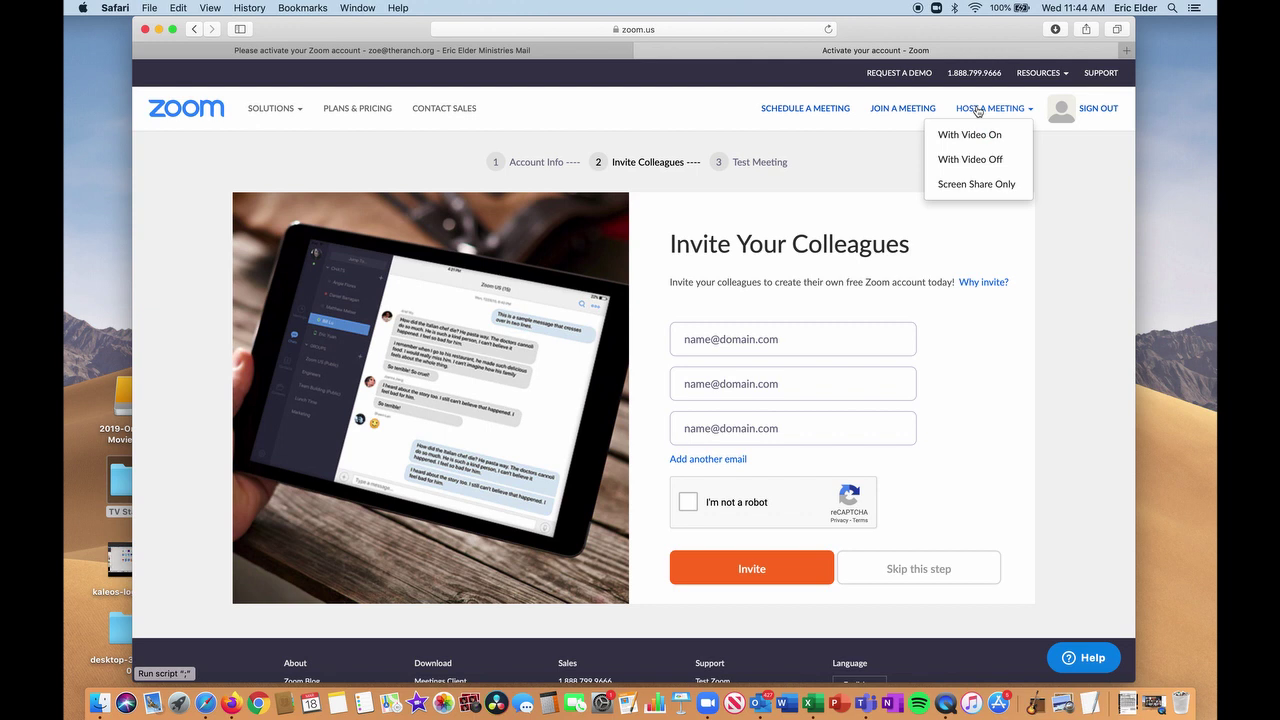
click(978, 138)
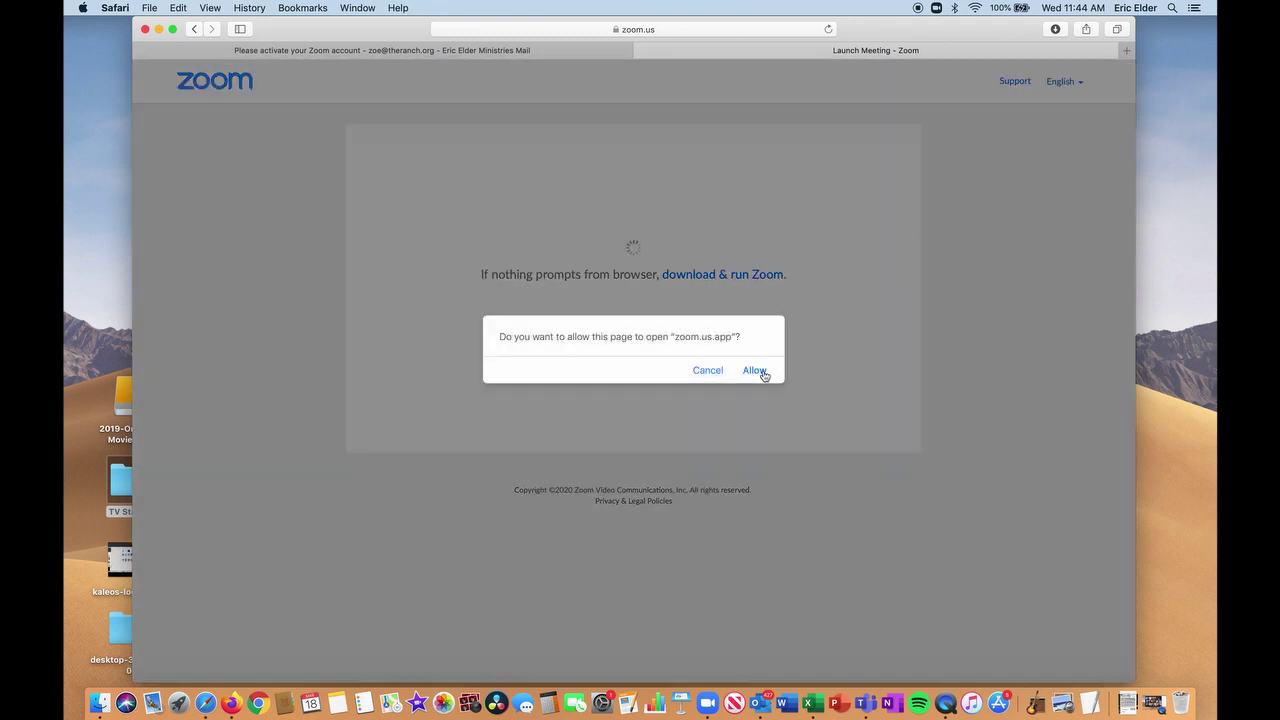
Let the meeting open in the Zoom app, copy its invitation URL from the Email invite tab, and return to Gmail
click(755, 371)
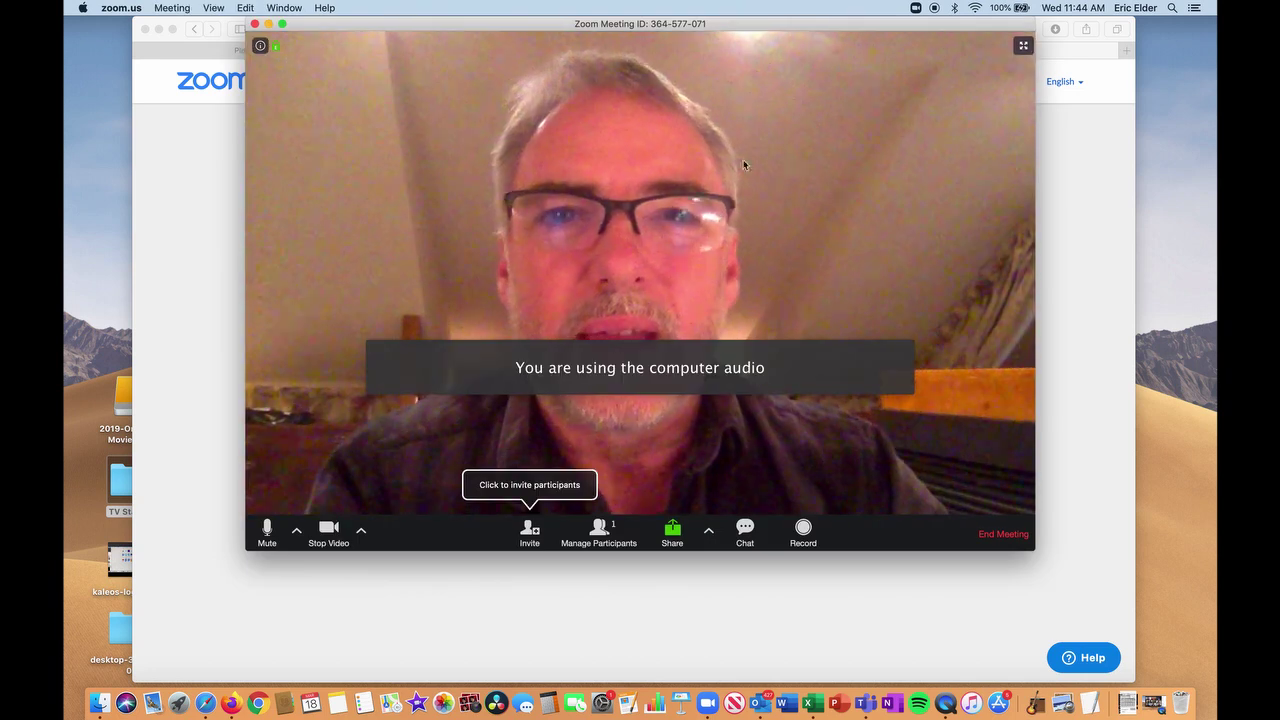
drag(793, 35, 779, 77)
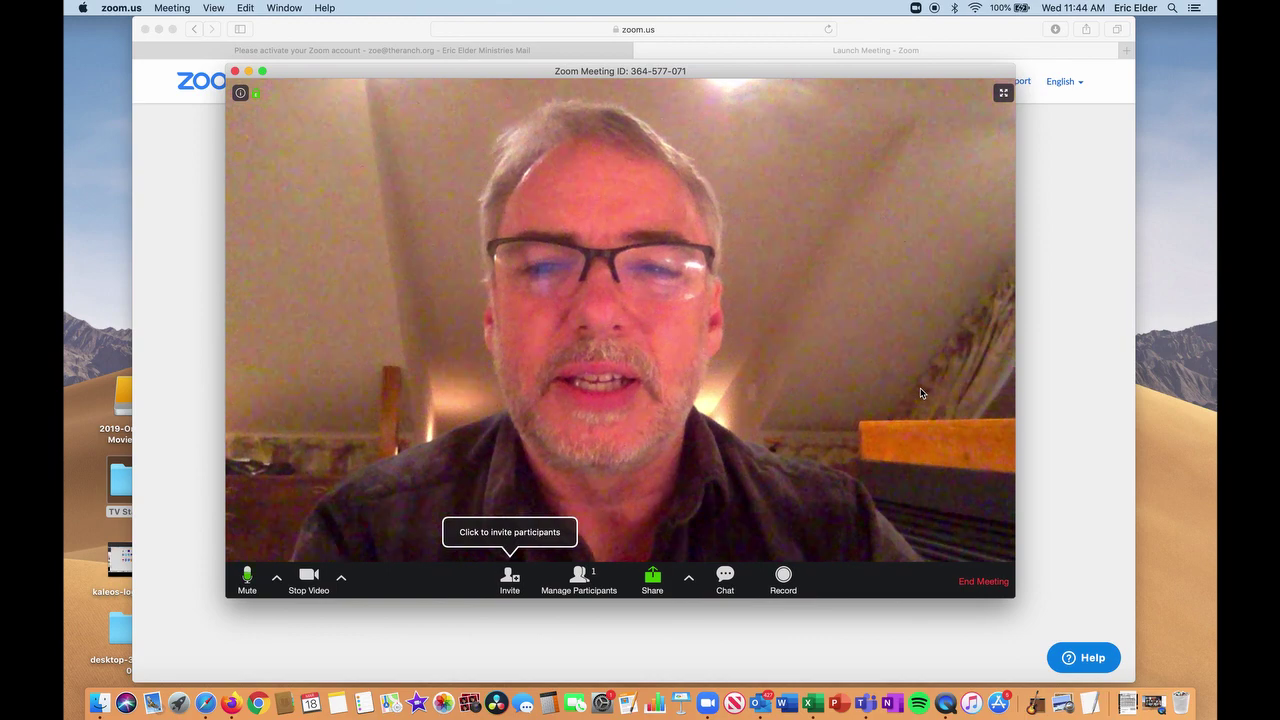
click(511, 577)
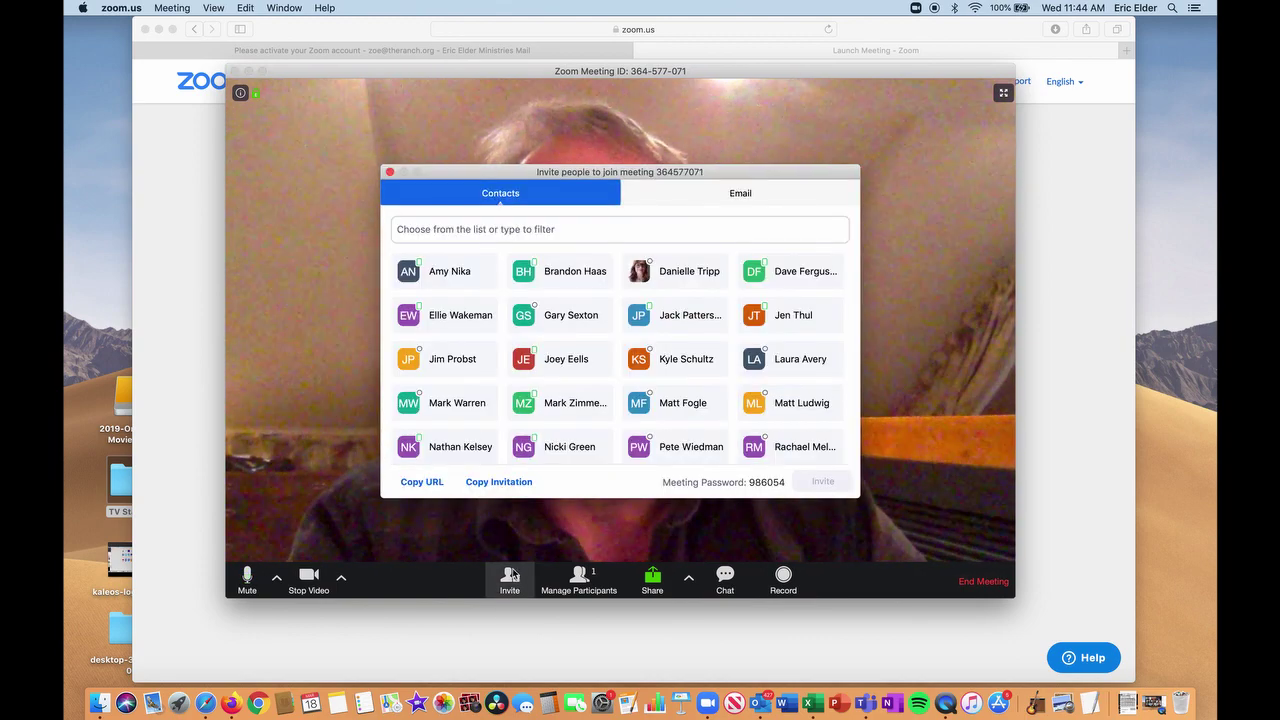
click(741, 196)
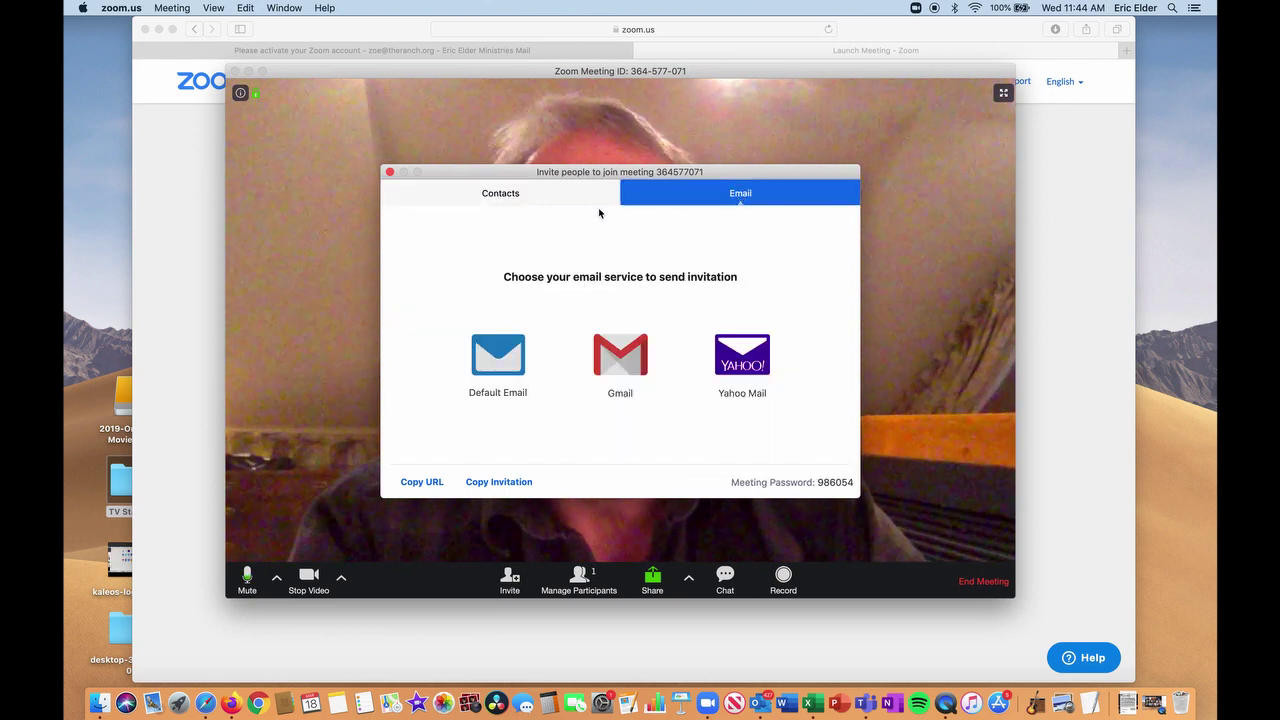
click(426, 484)
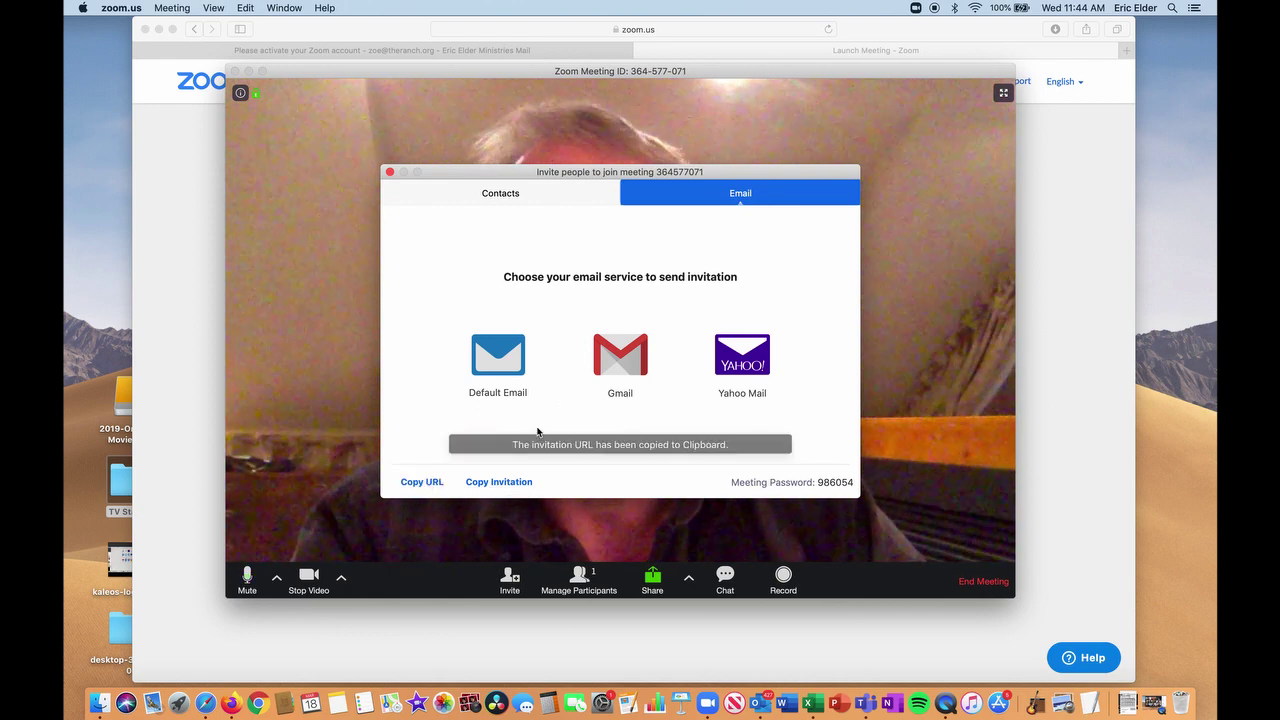
click(412, 28)
click(421, 52)
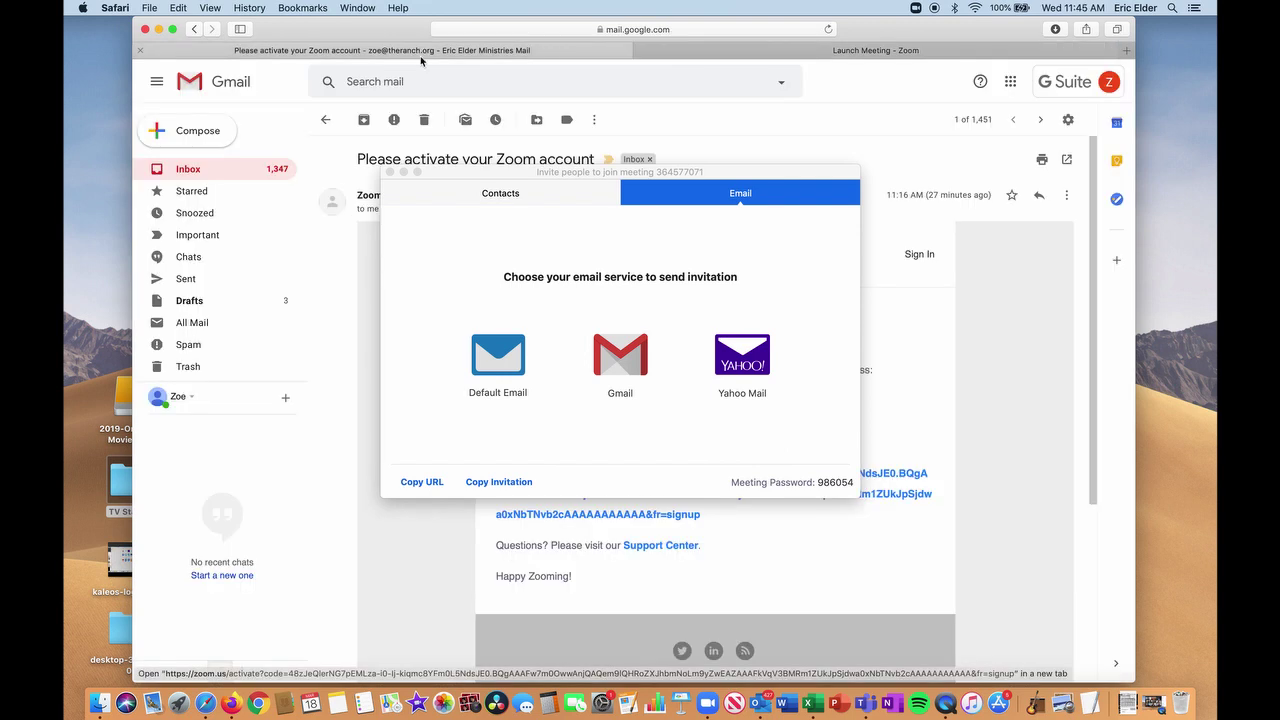
Email the pasted meeting link to a contact with the subject 'zoom meeting at 7 pm'
click(390, 173)
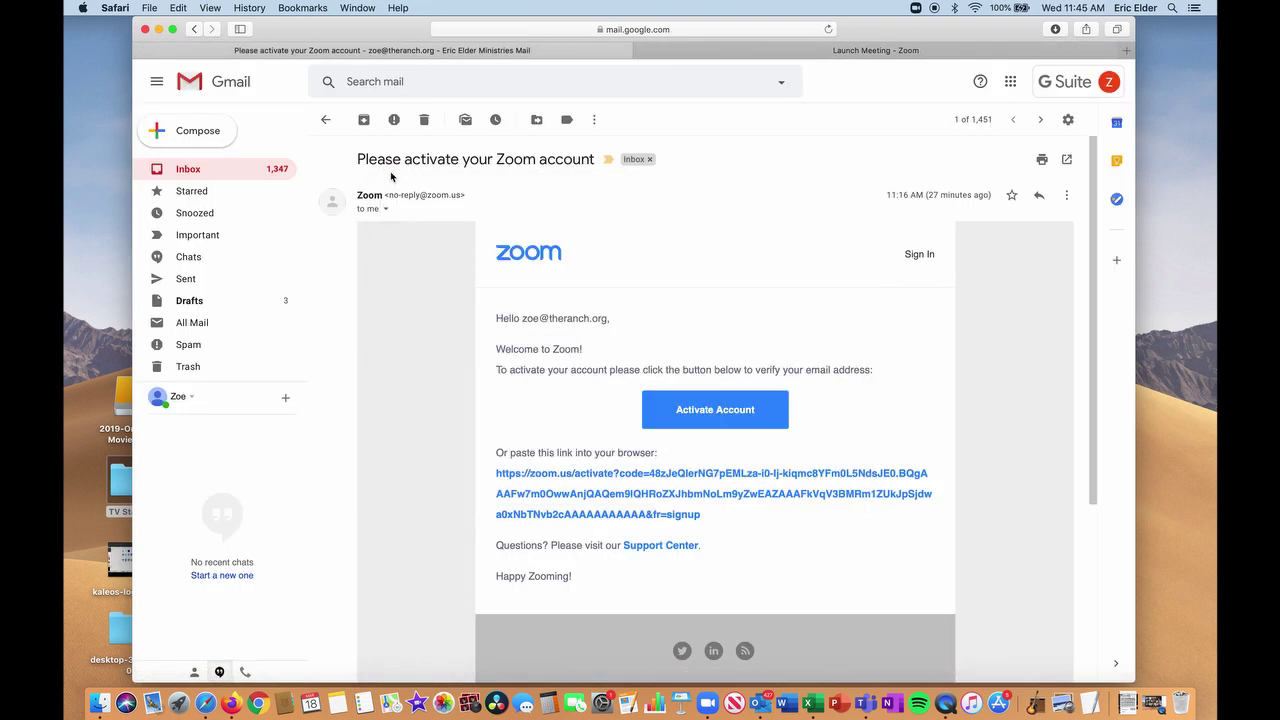
click(188, 131)
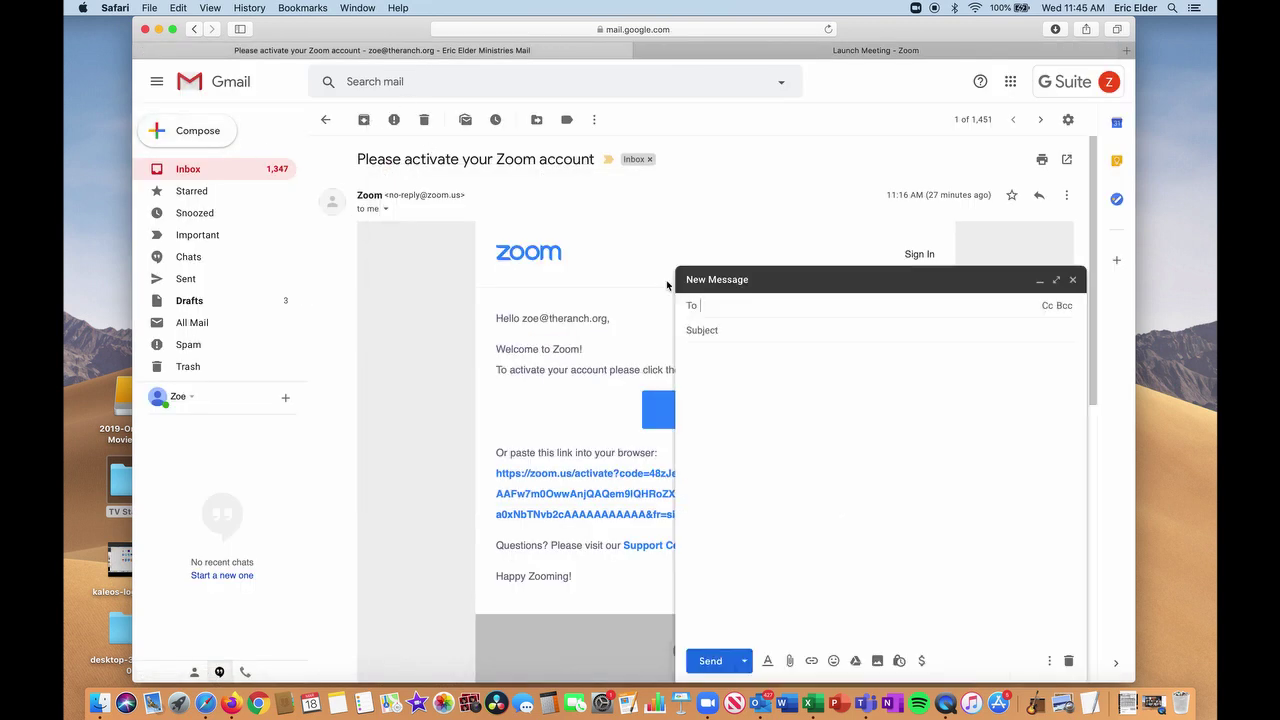
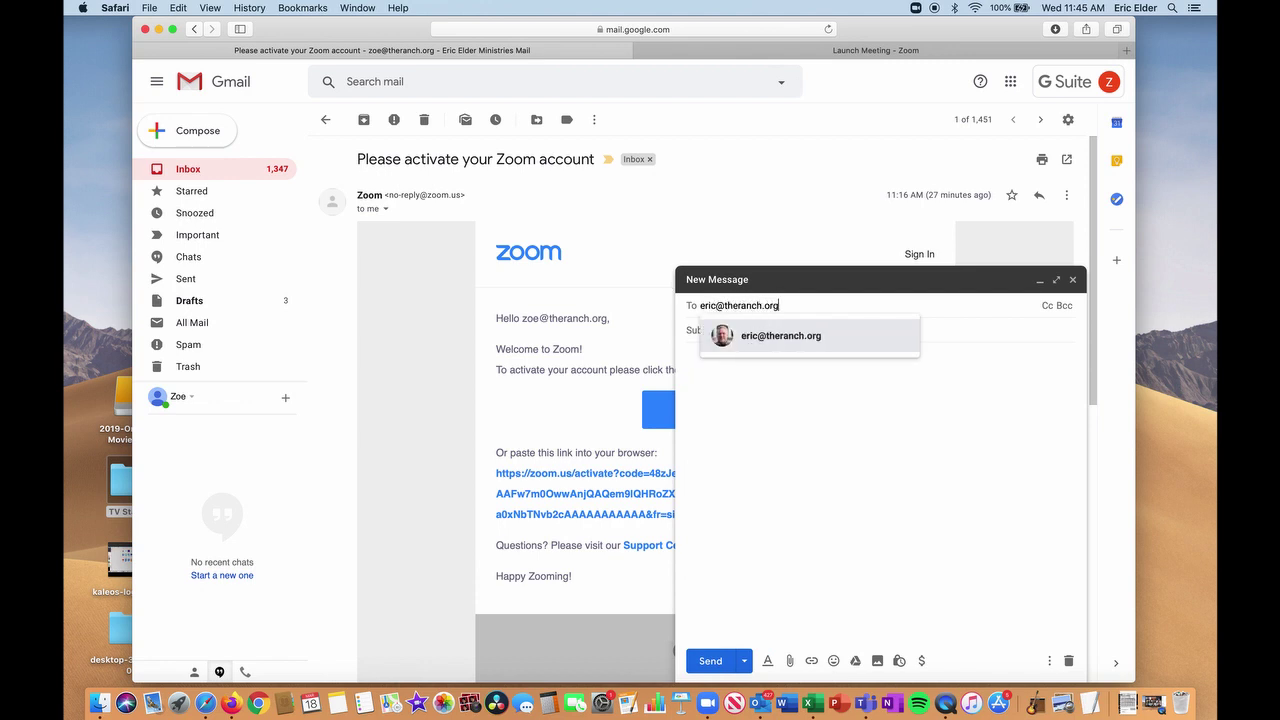
key(Return)
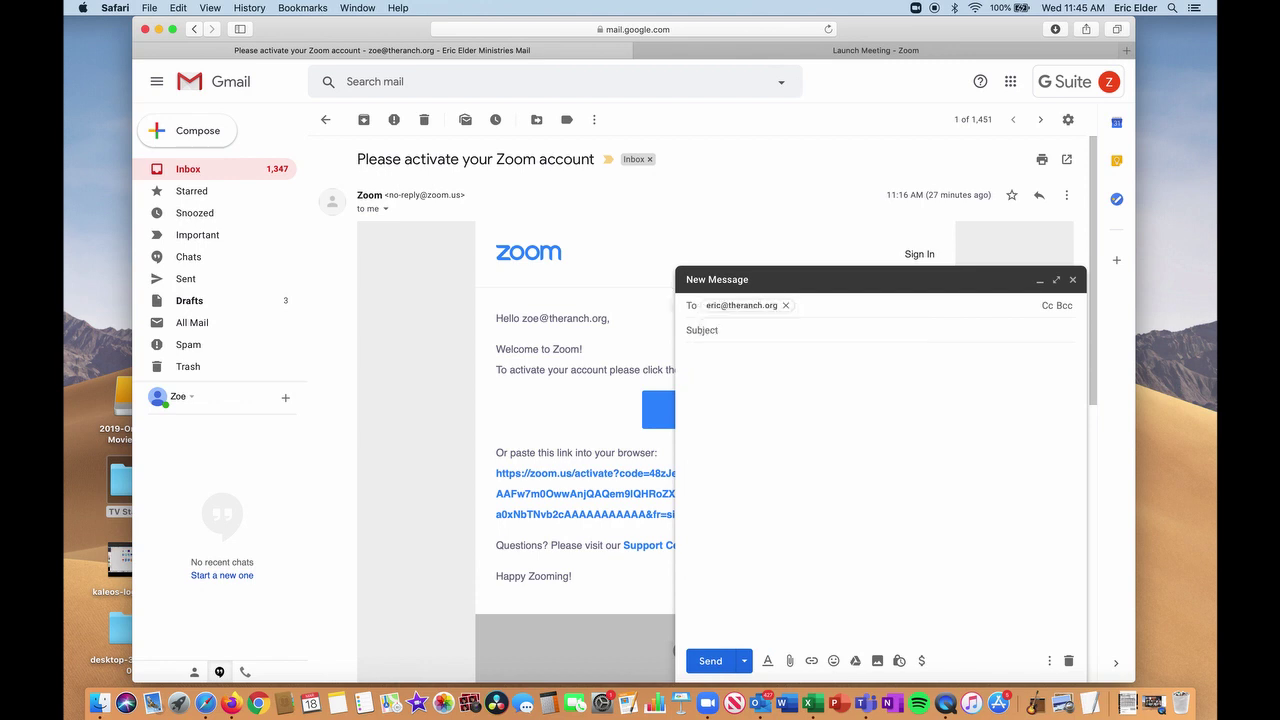
text(zoom meeting at 7 pm)
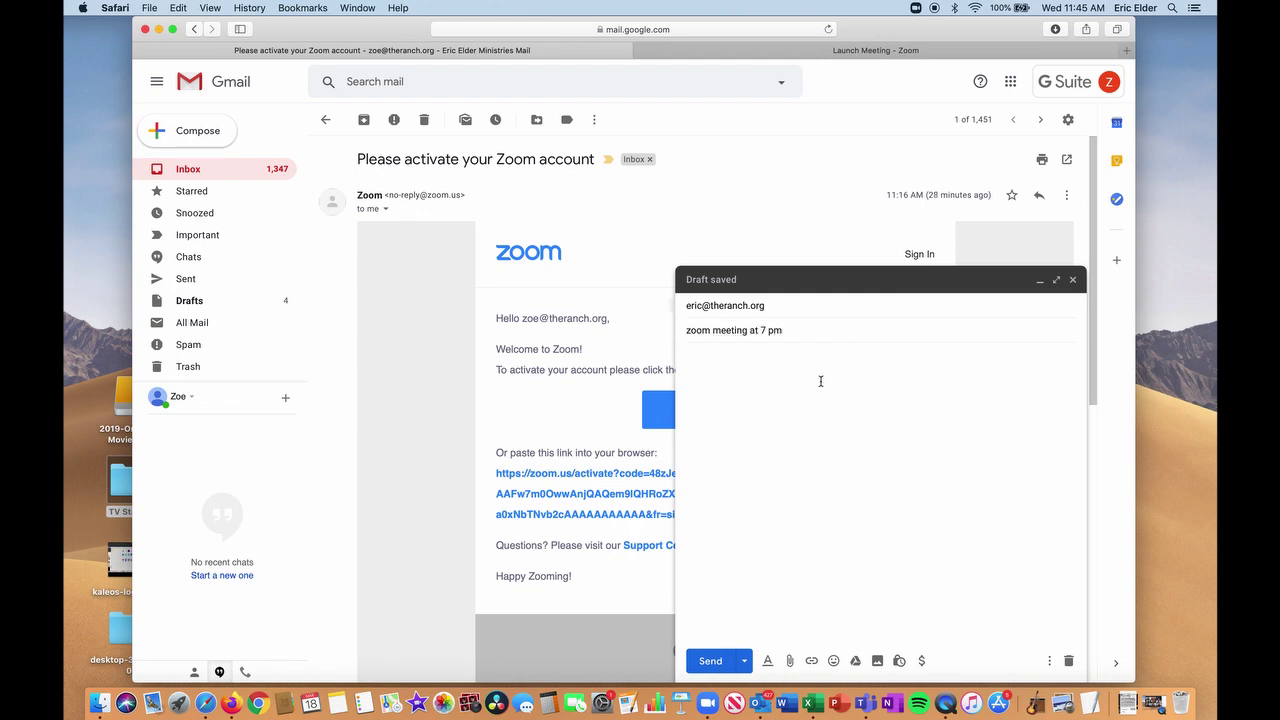
key(Tab)
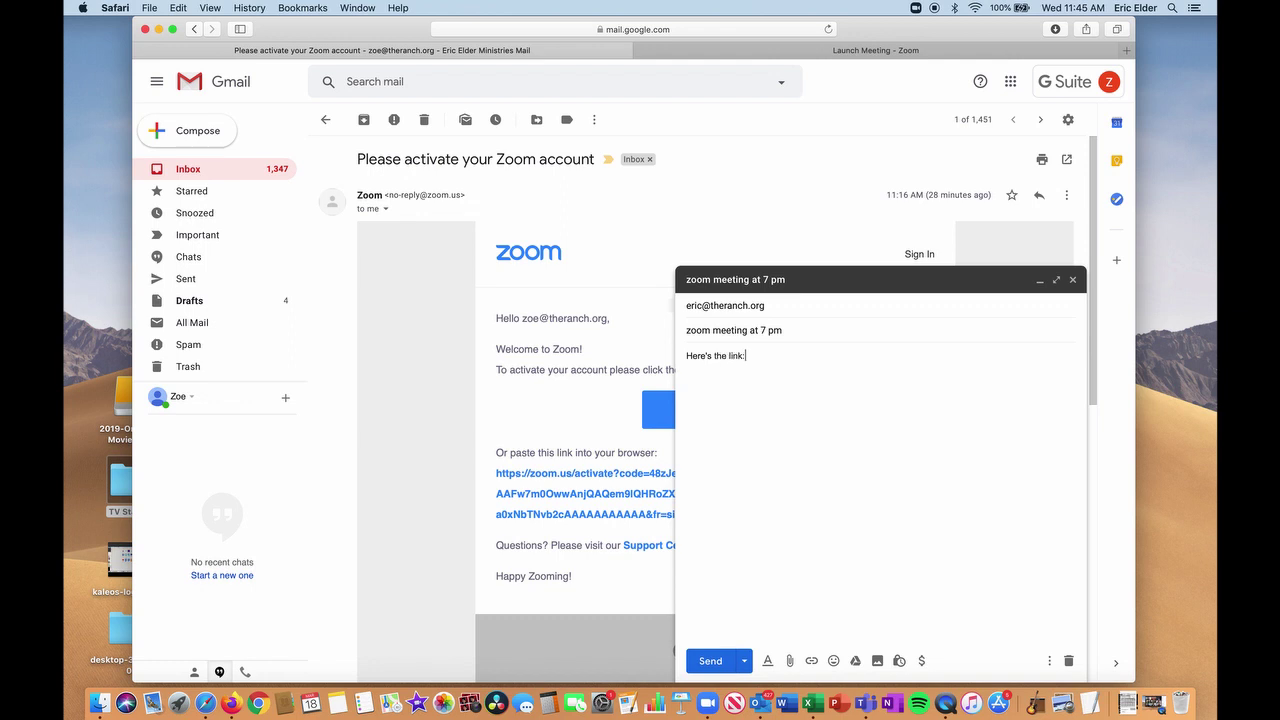
key(super+v)
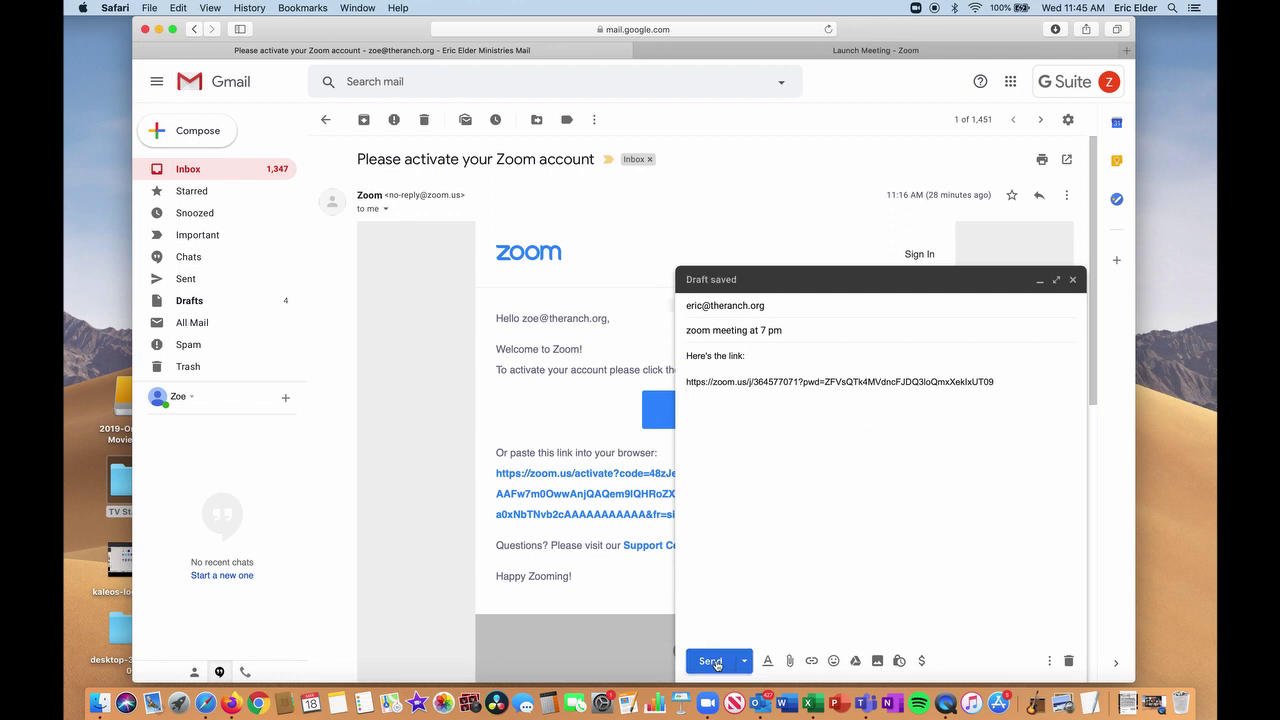
click(710, 661)
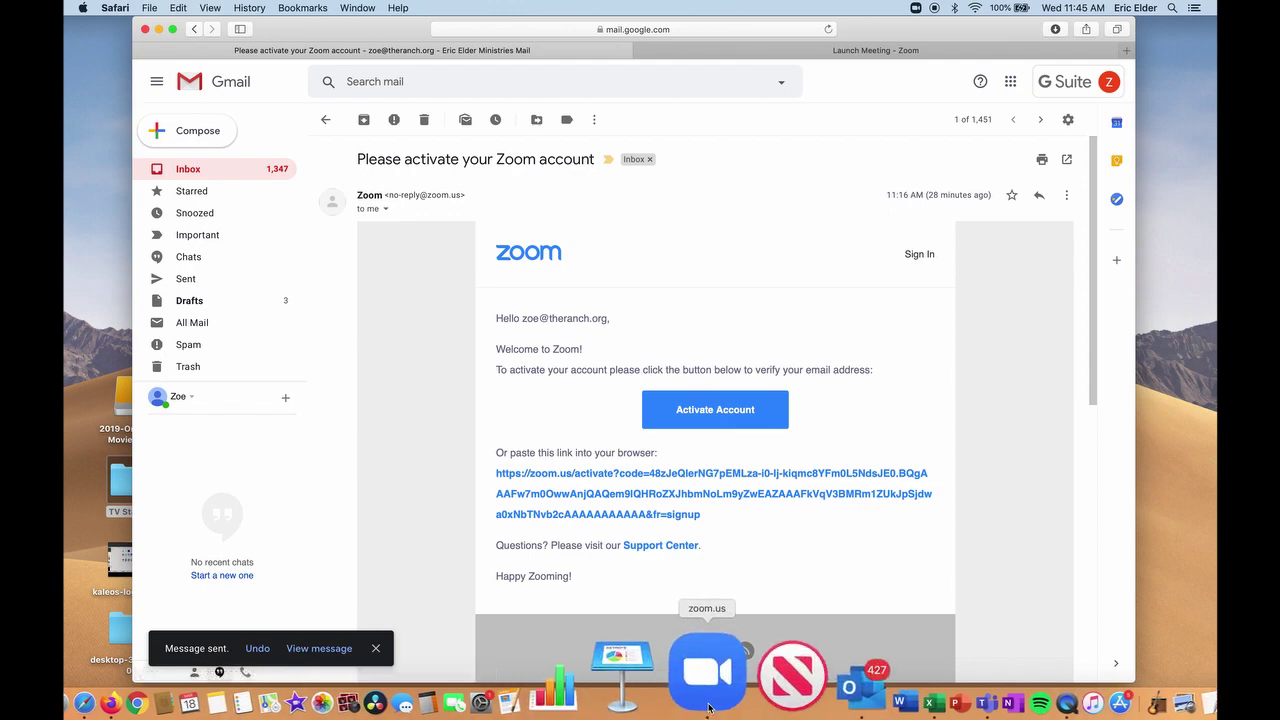
click(708, 690)
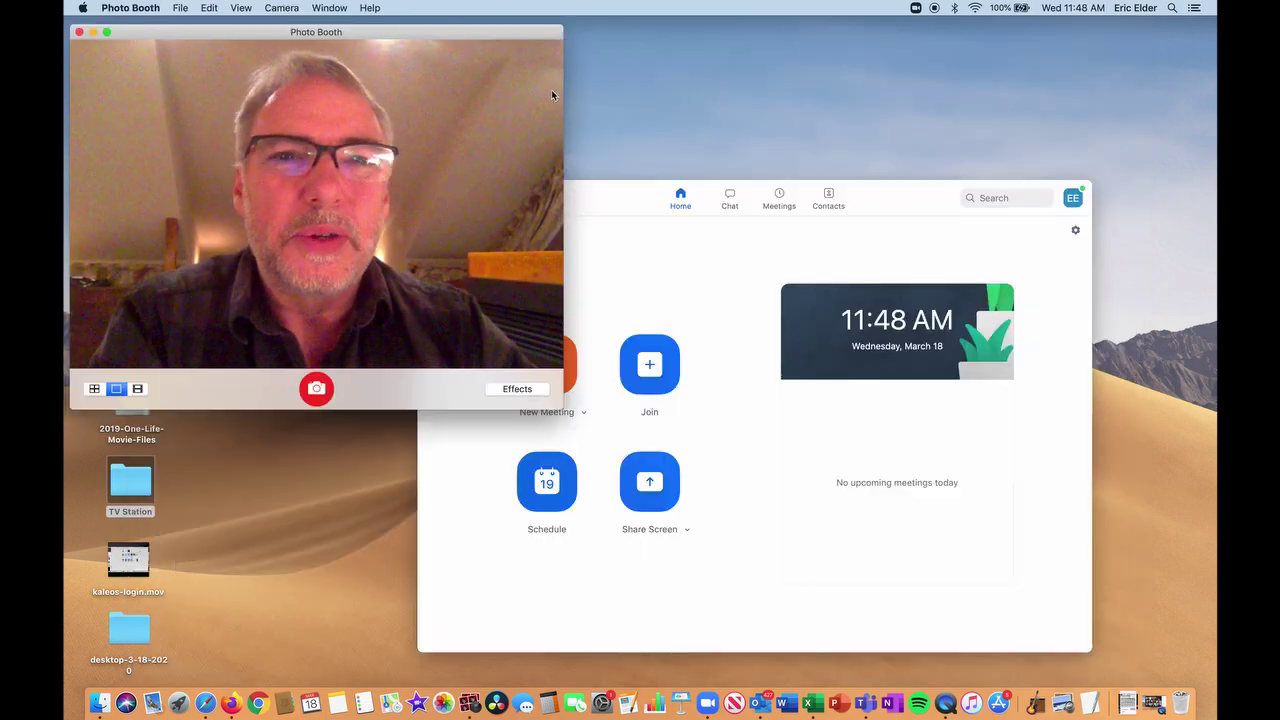
Bring the Zoom Home window in front of Photo Booth
click(894, 200)
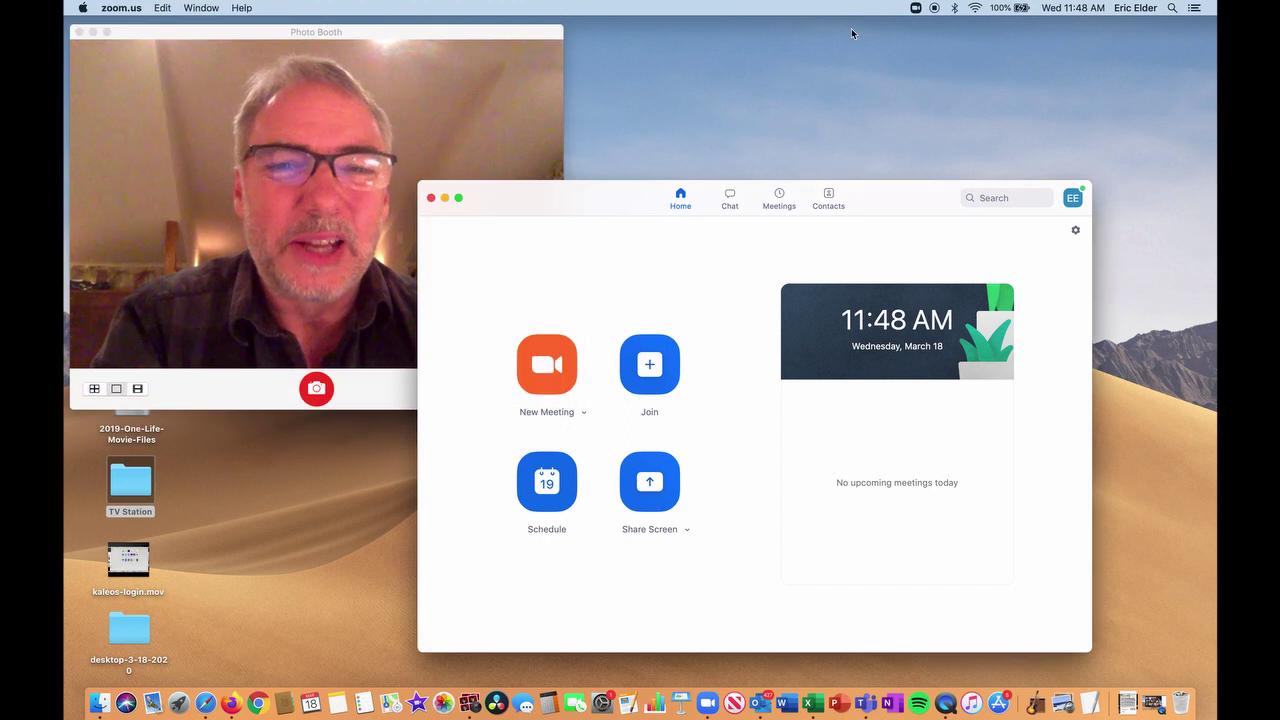
Start scheduling a meeting on 3/18/2020 from 4:00 PM to 5:00 PM
click(549, 484)
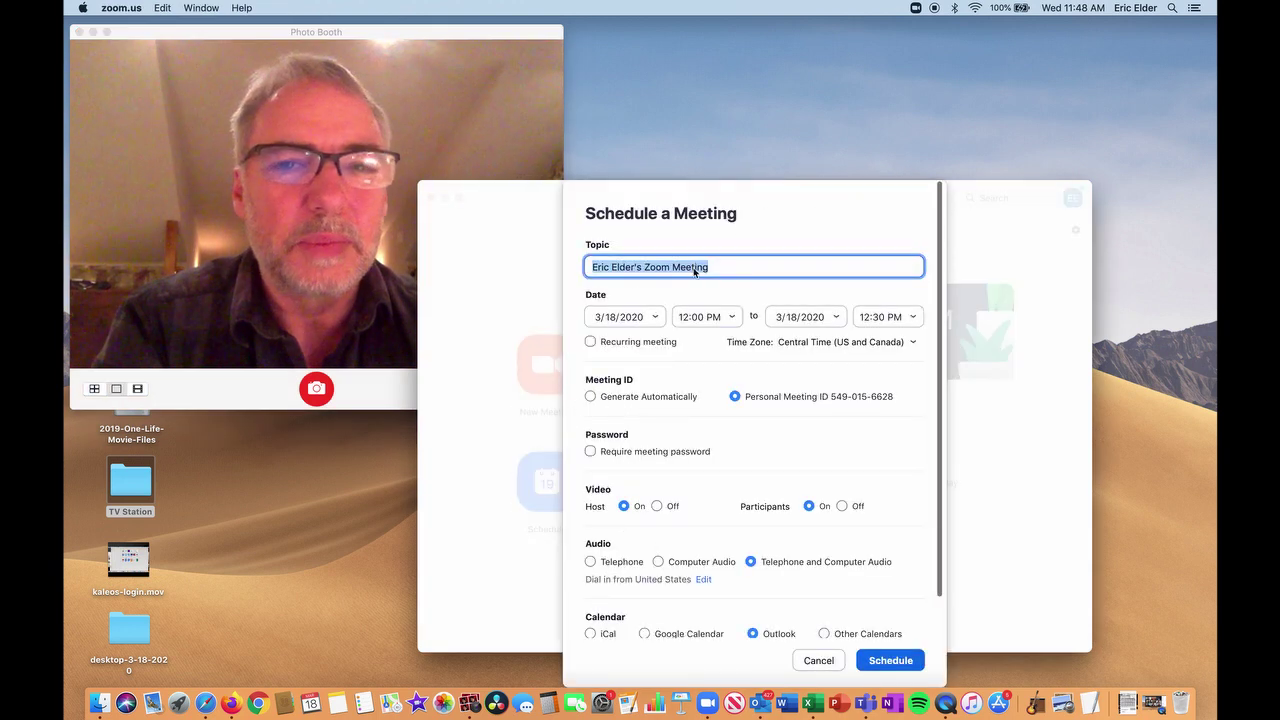
click(733, 318)
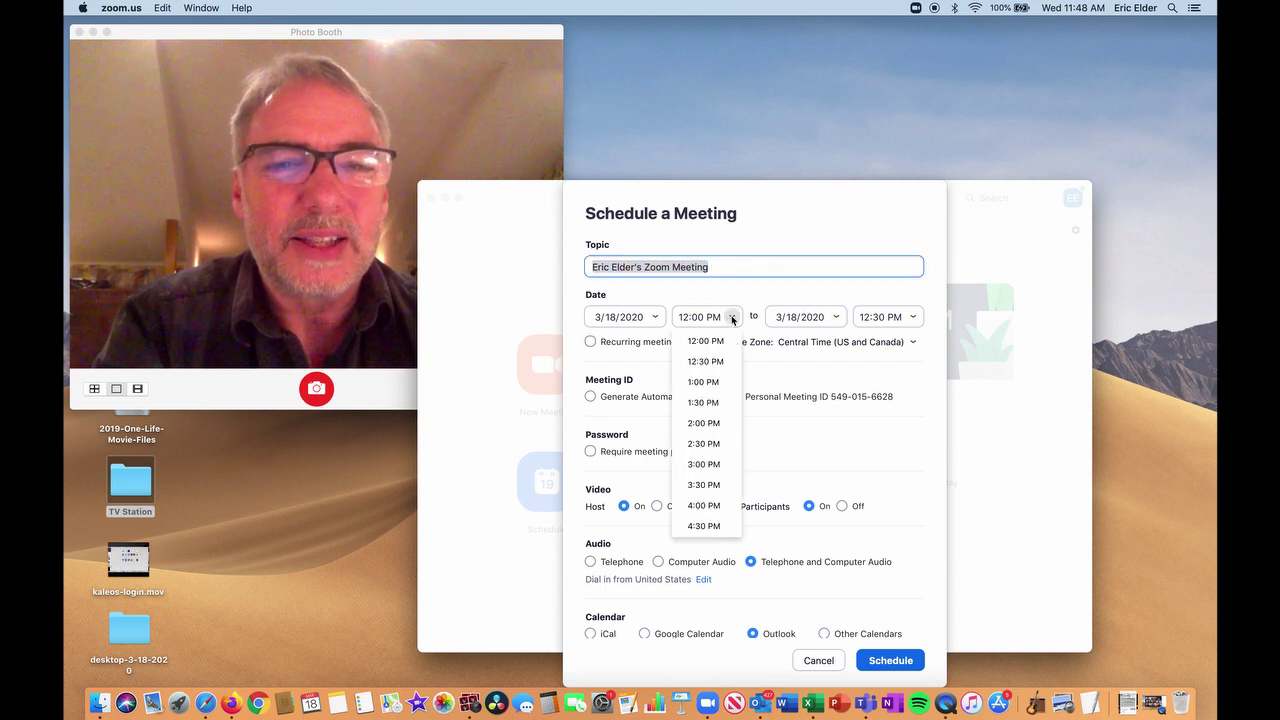
click(705, 506)
click(914, 317)
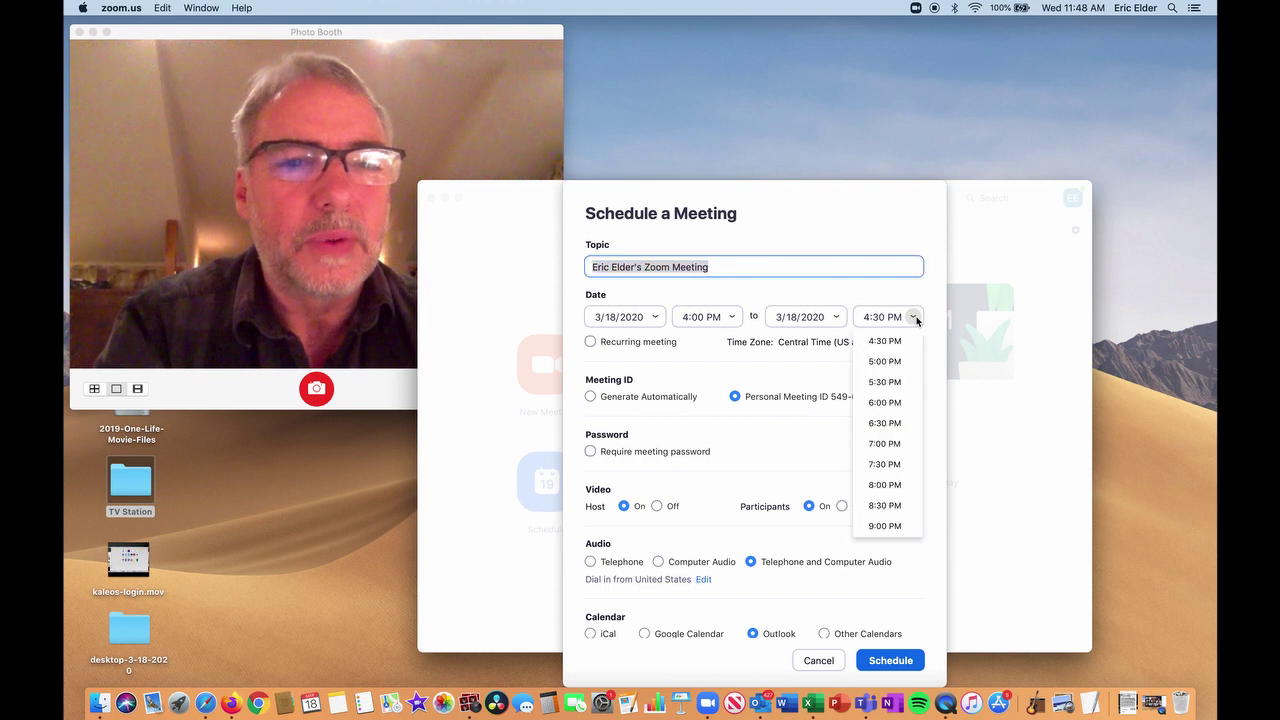
click(899, 358)
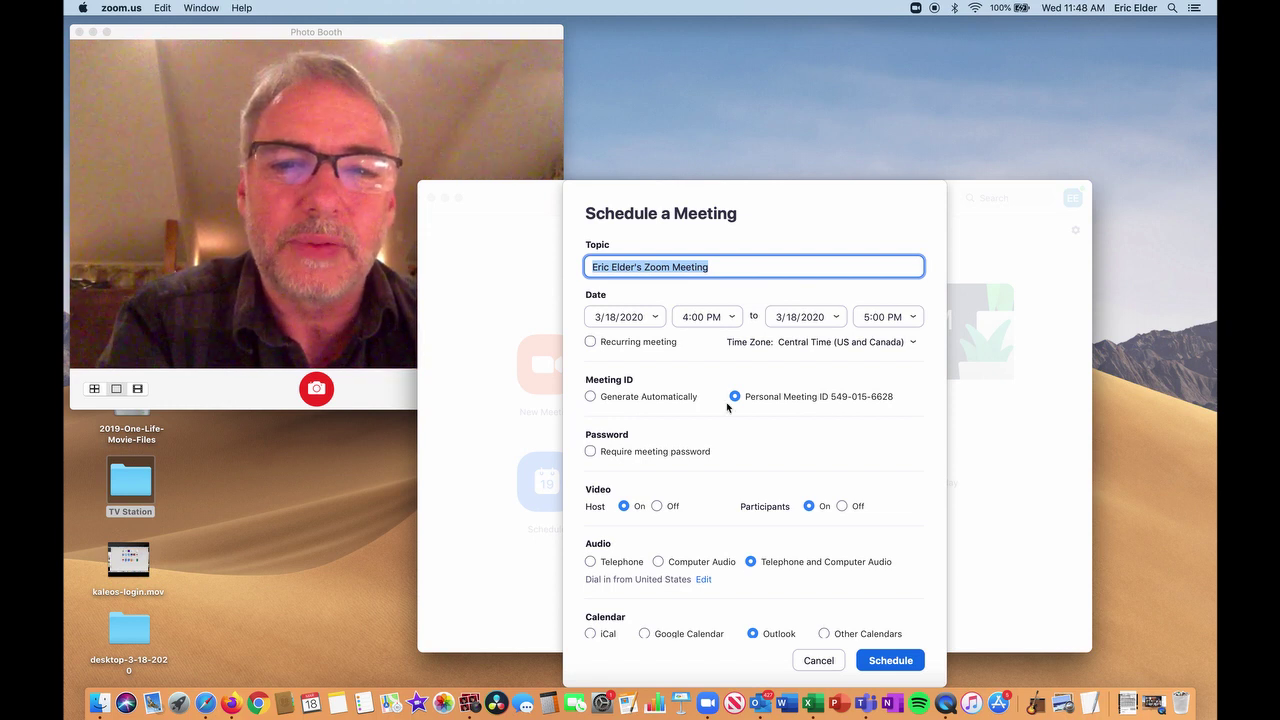
Use an automatically generated meeting ID with no password, and turn host and participant video on
click(591, 397)
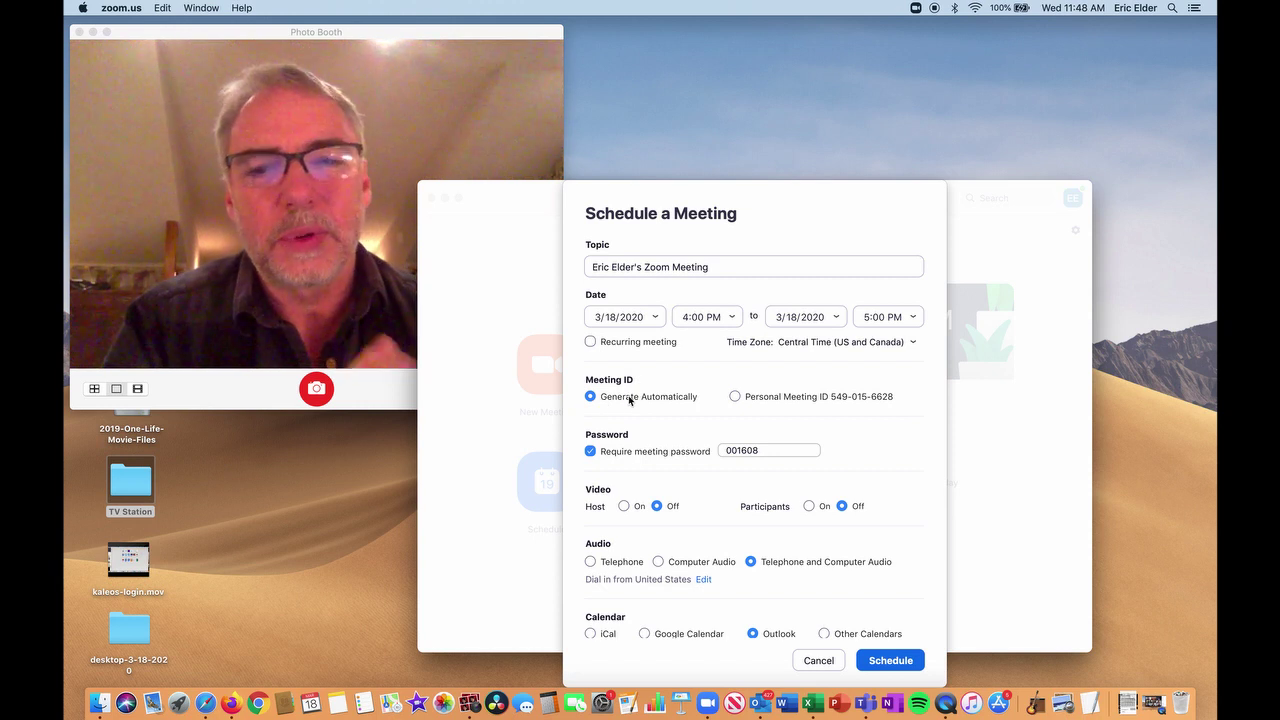
mouse_move(591, 452)
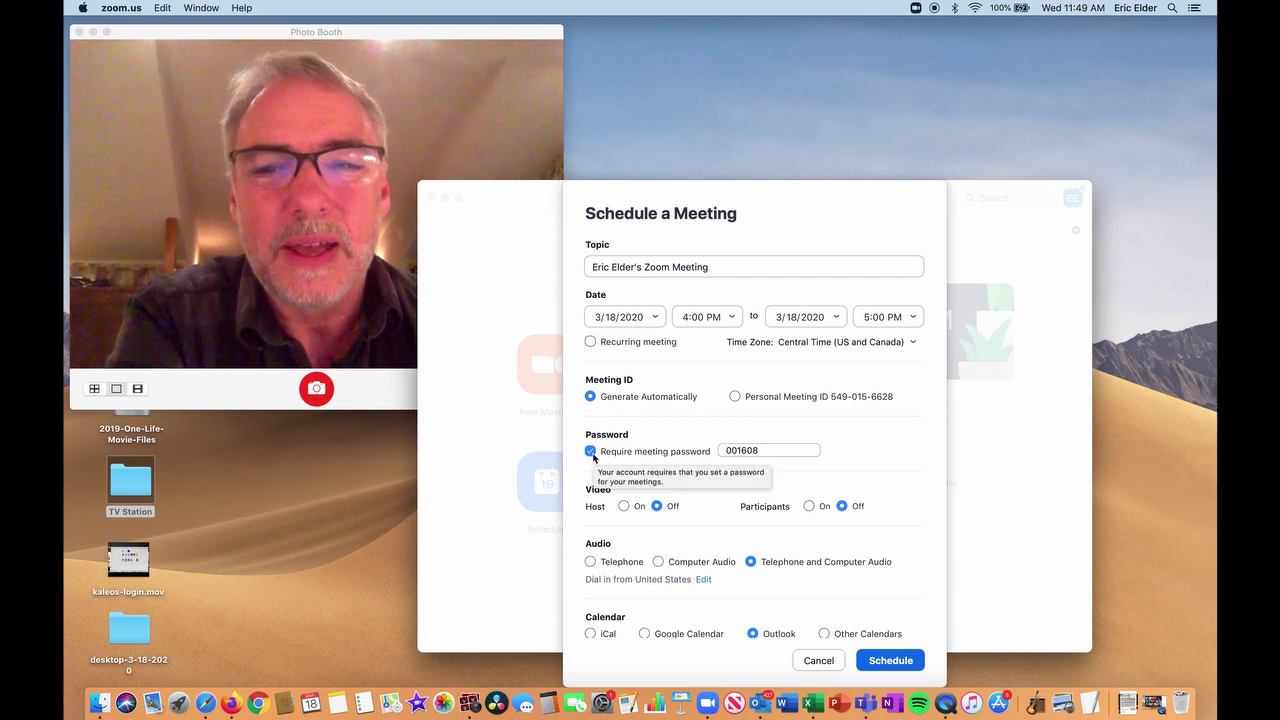
click(591, 452)
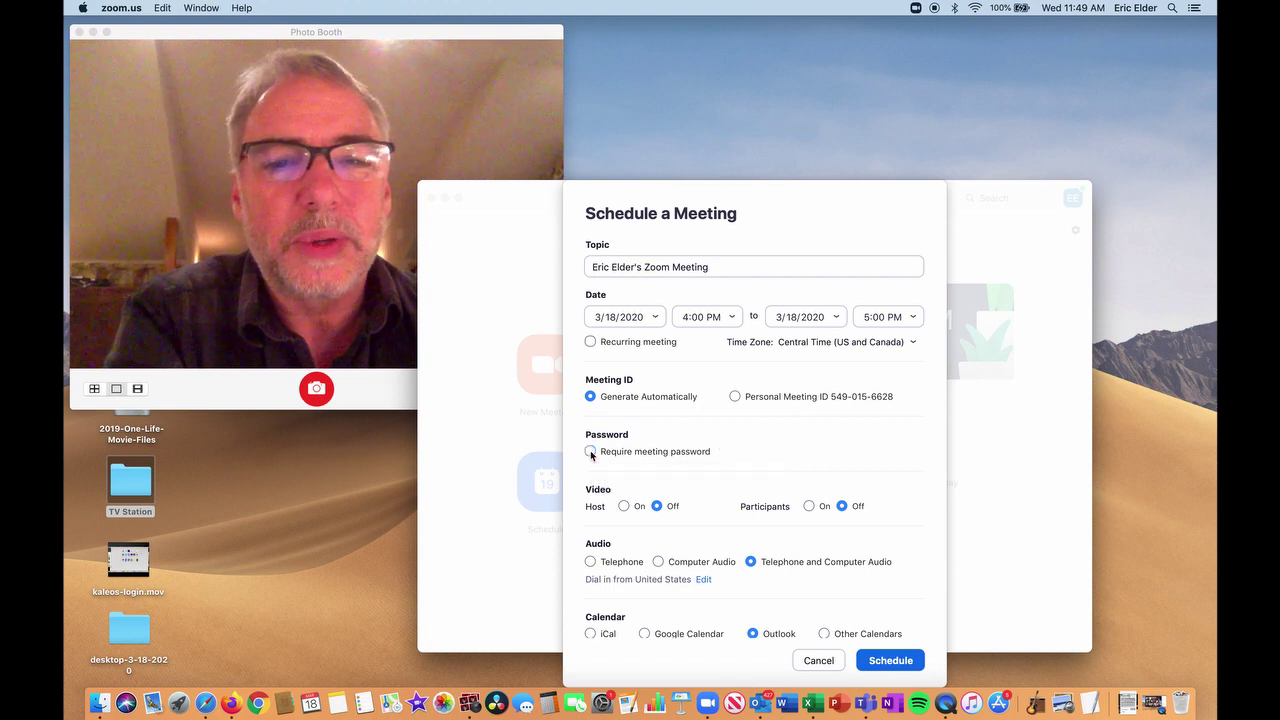
scroll(652, 475, down, 2)
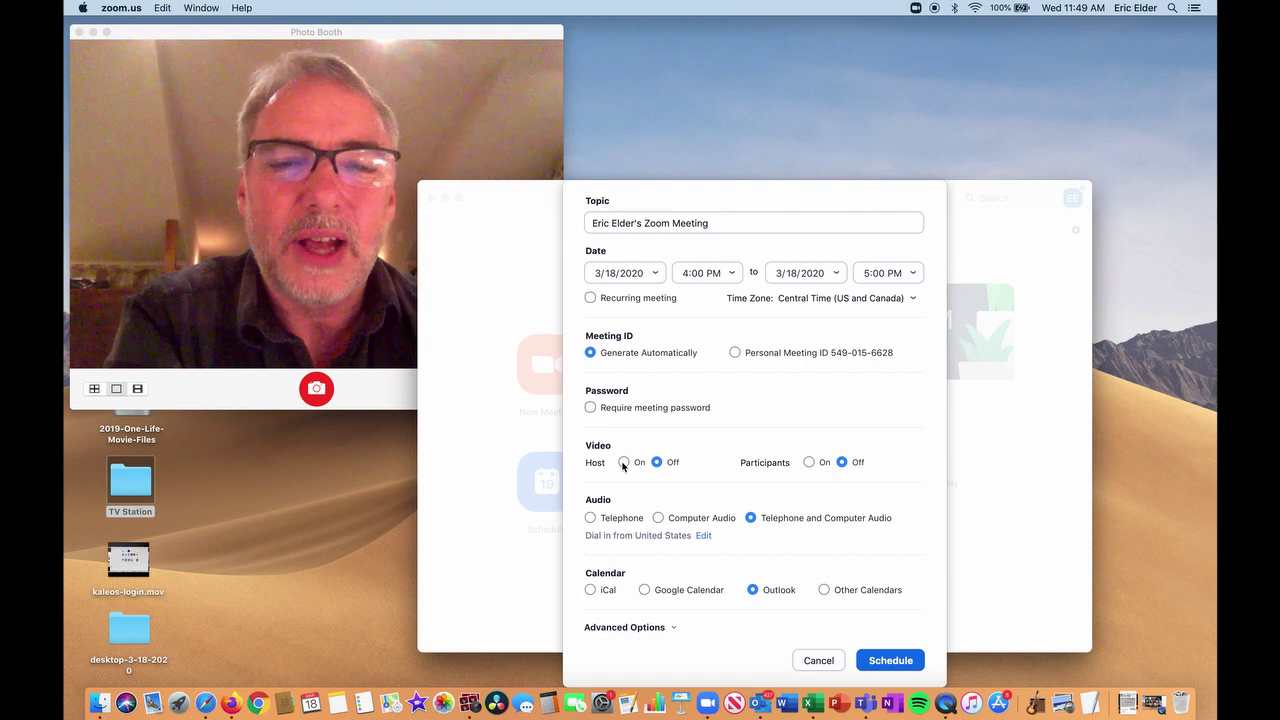
click(623, 463)
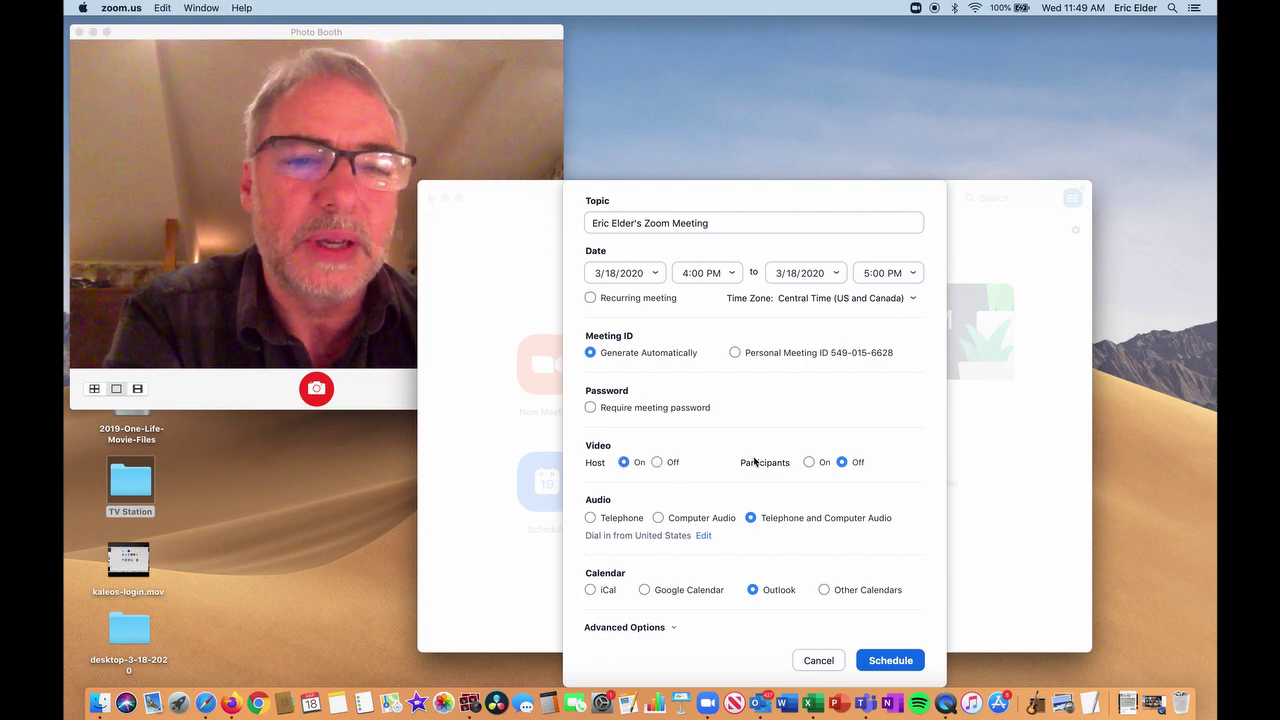
click(809, 463)
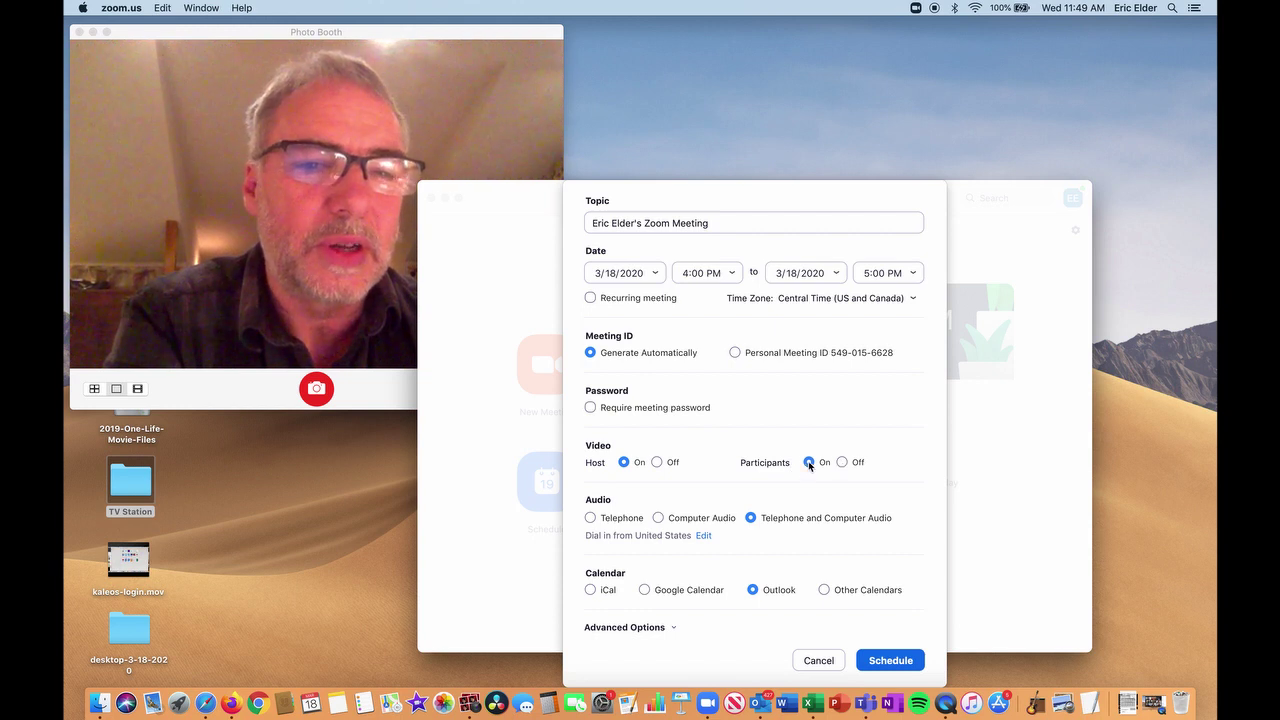
scroll(782, 466, up, 1)
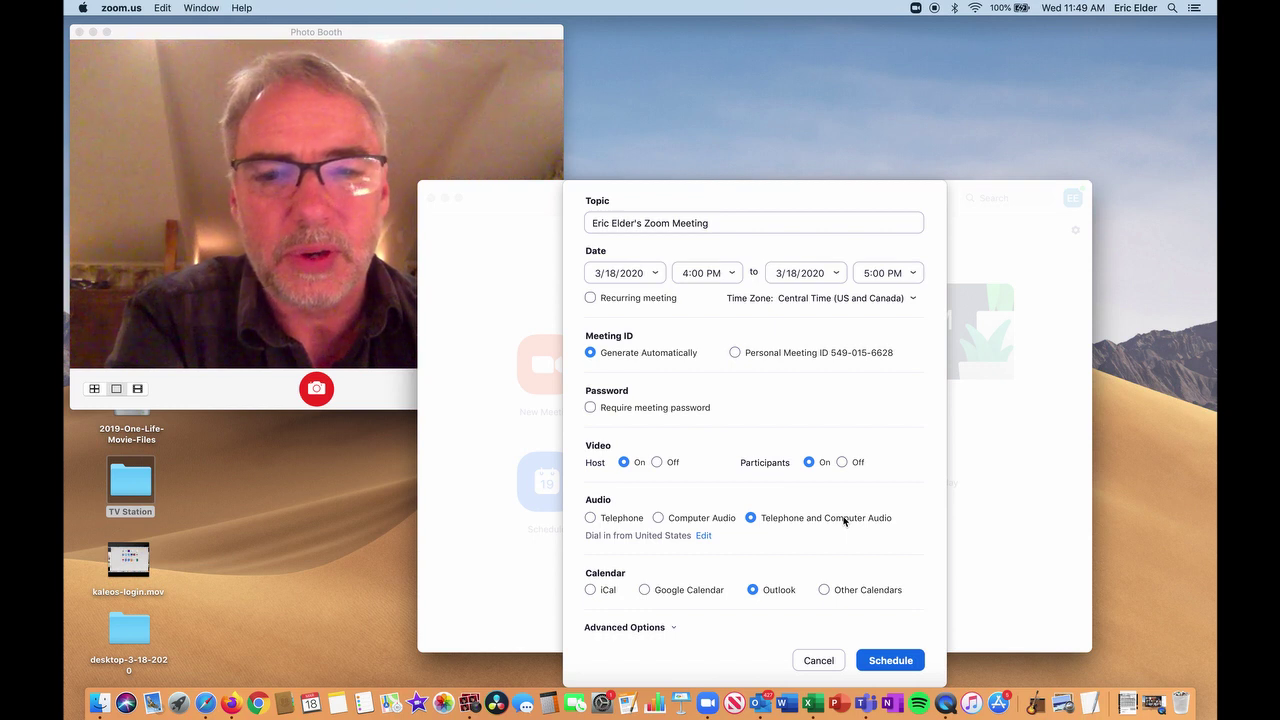
scroll(719, 572, down, 2)
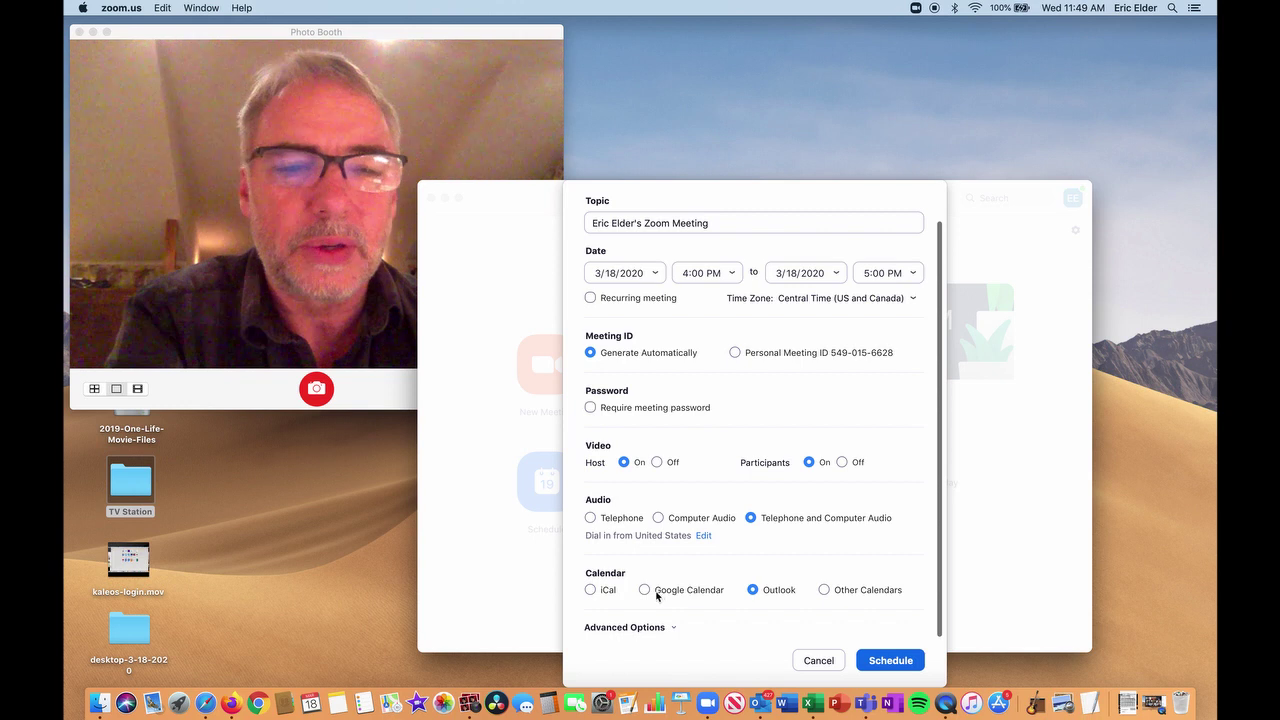
In Advanced Options, keep join before host enabled and automatic recording off, then schedule the meeting
click(675, 626)
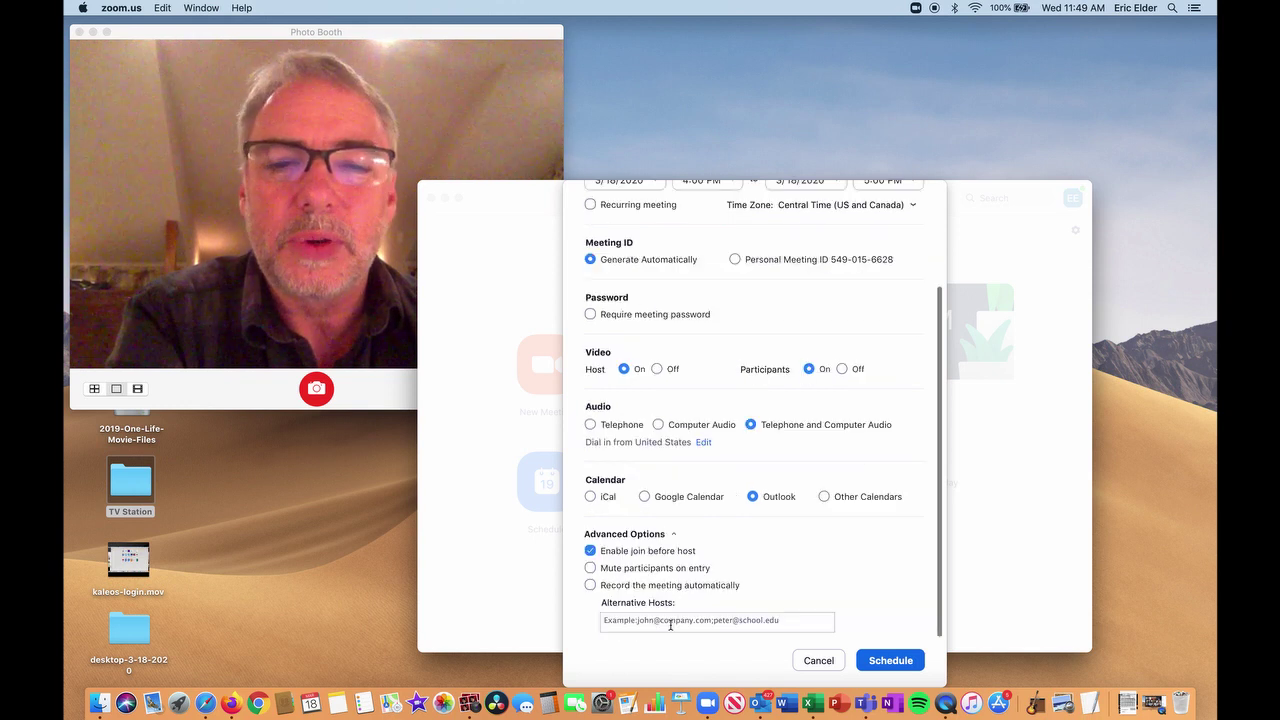
scroll(744, 569, down, 1)
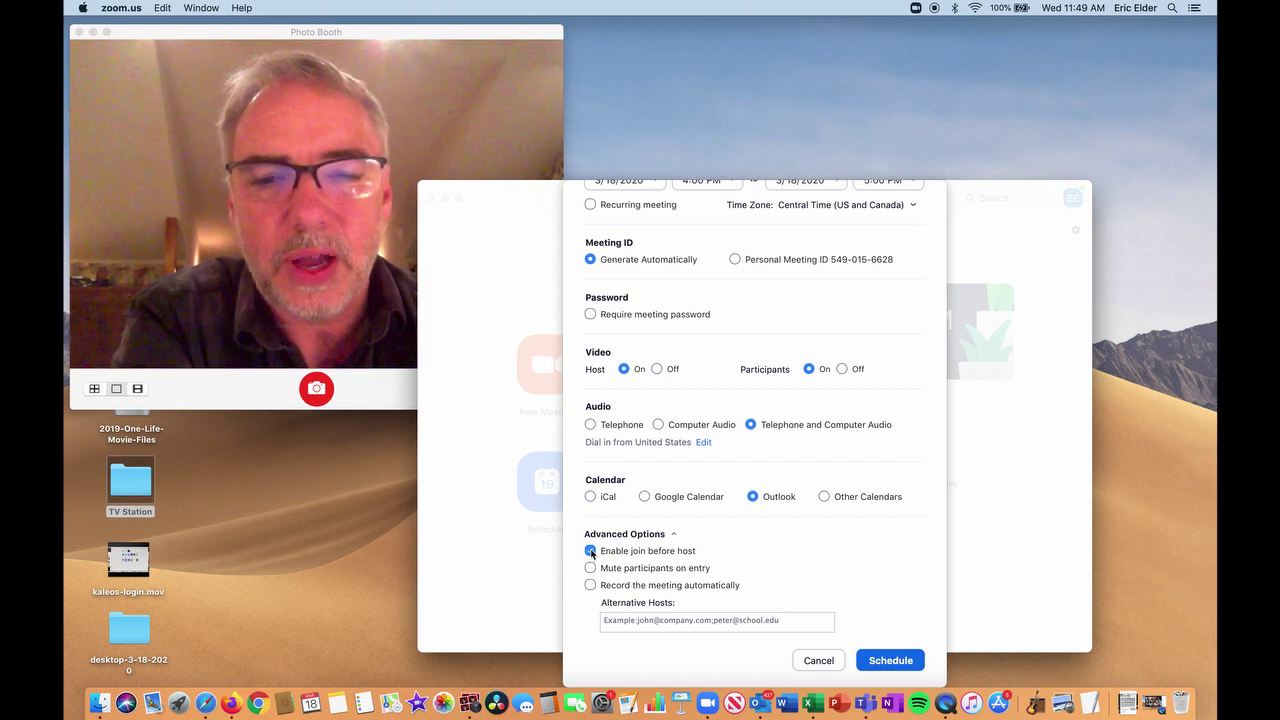
click(591, 551)
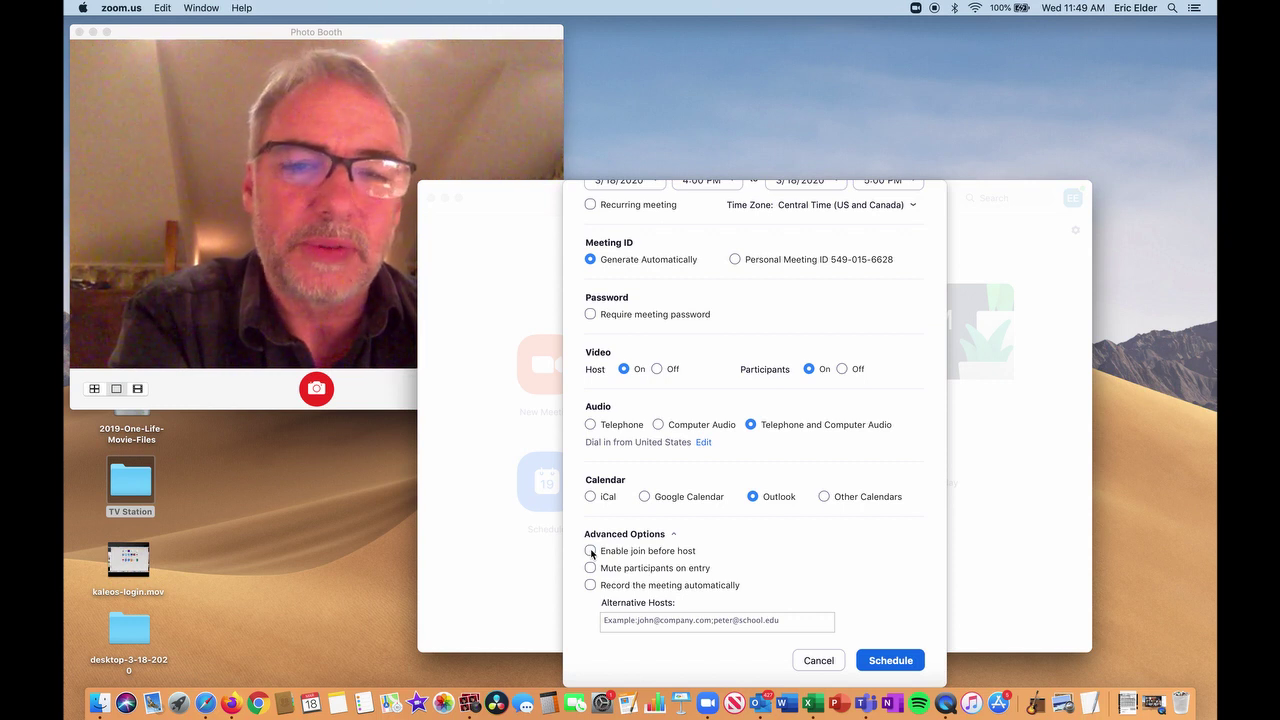
click(591, 551)
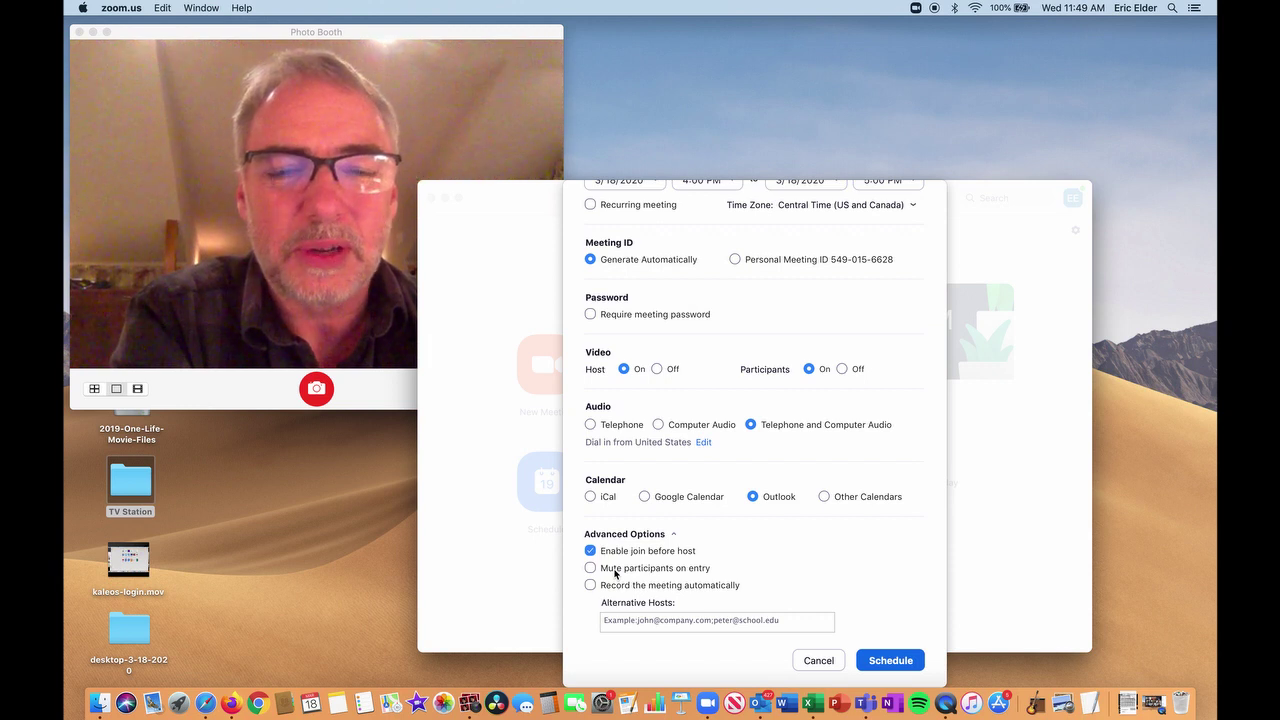
click(591, 585)
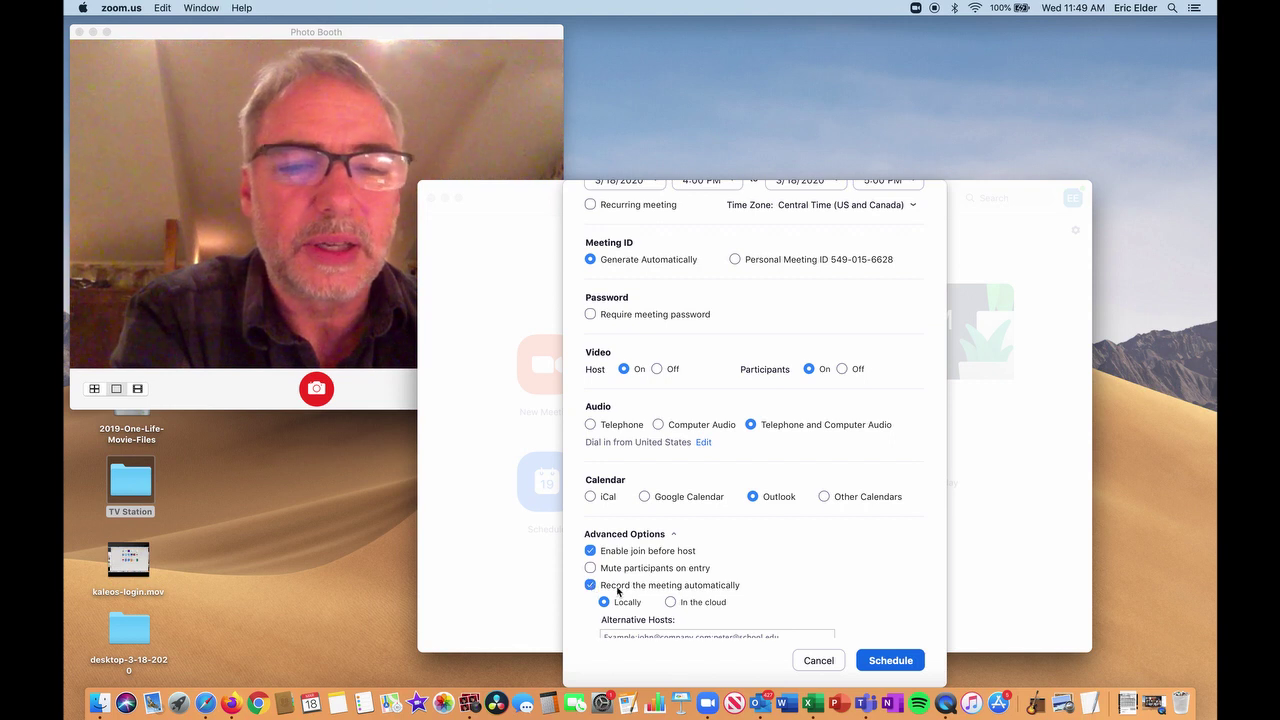
scroll(617, 590, down, 1)
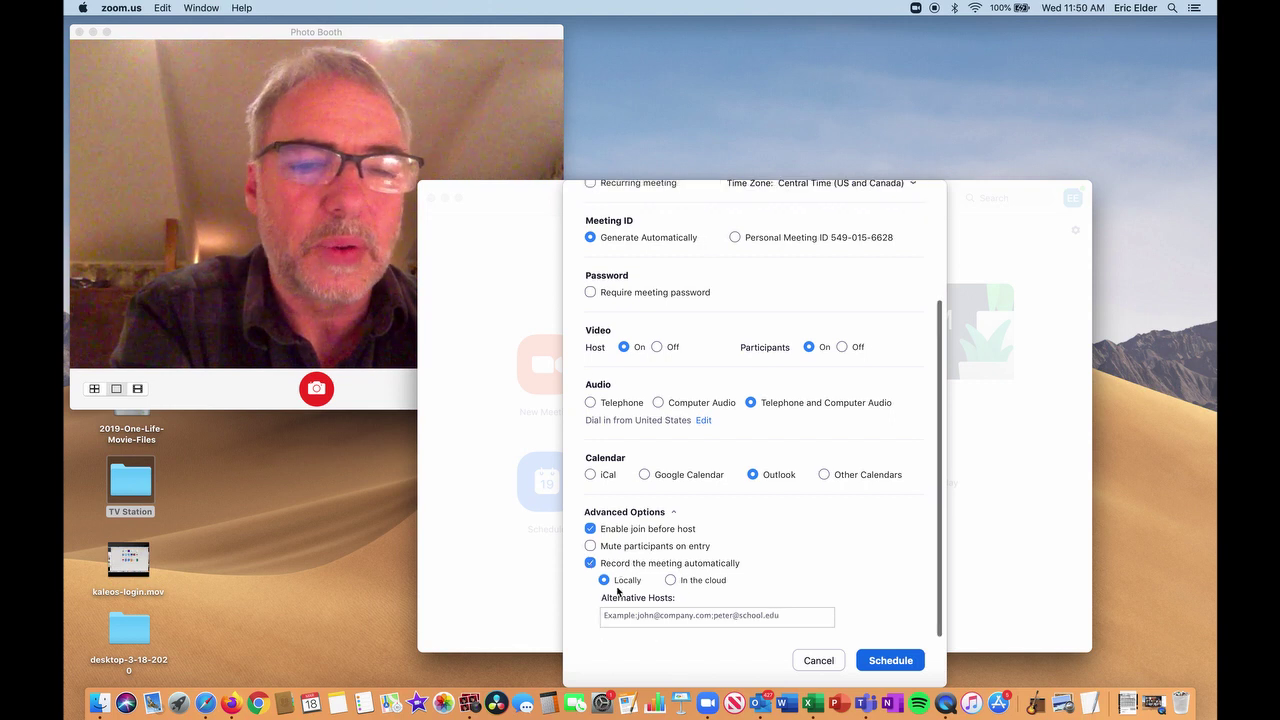
click(591, 569)
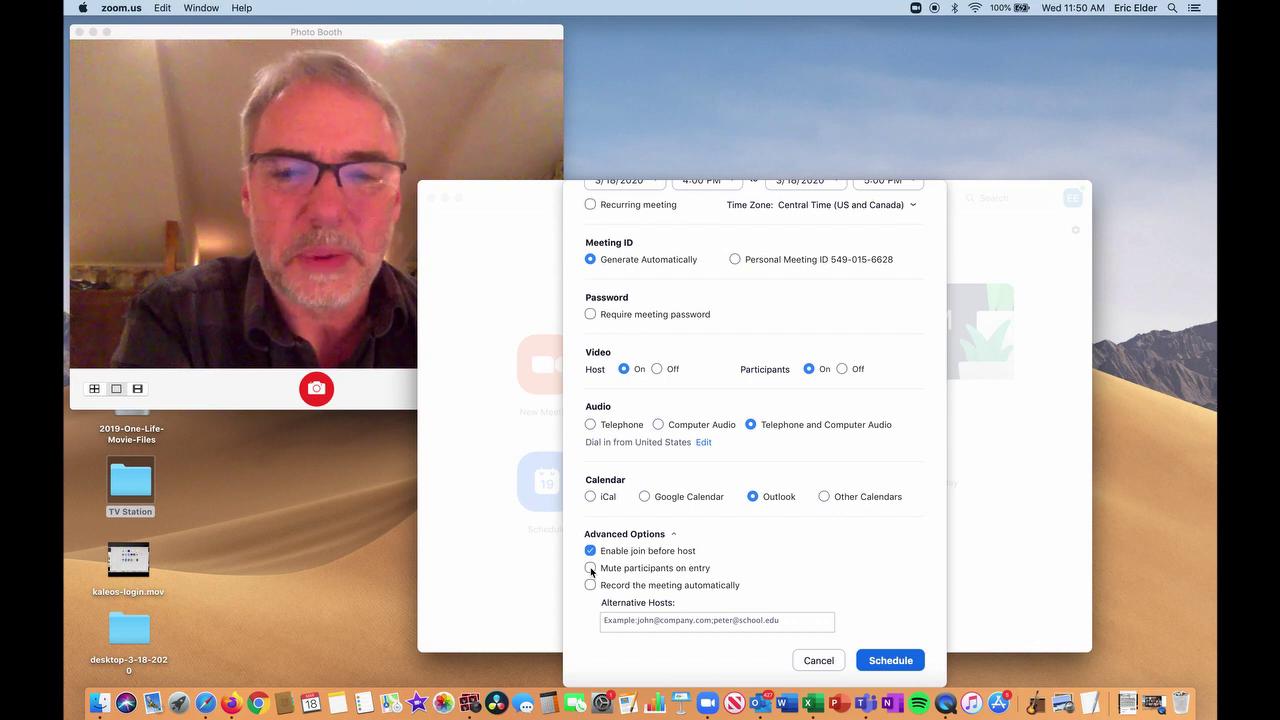
click(650, 621)
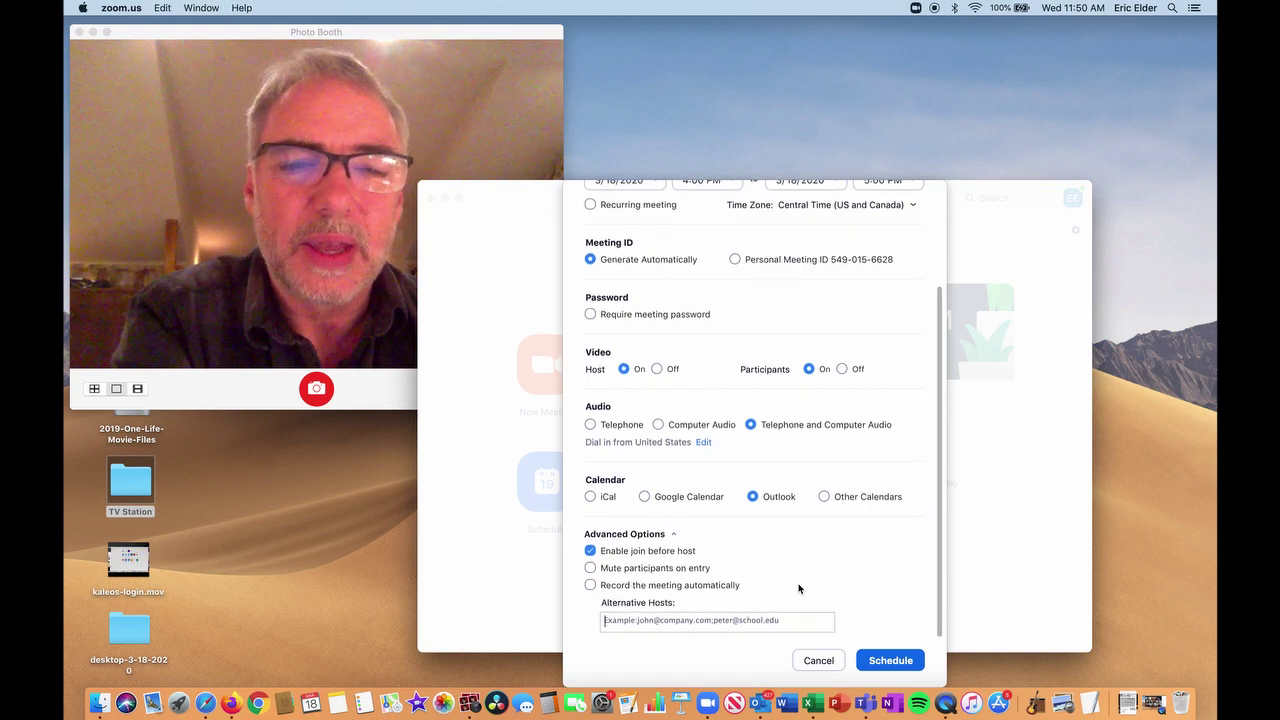
click(890, 660)
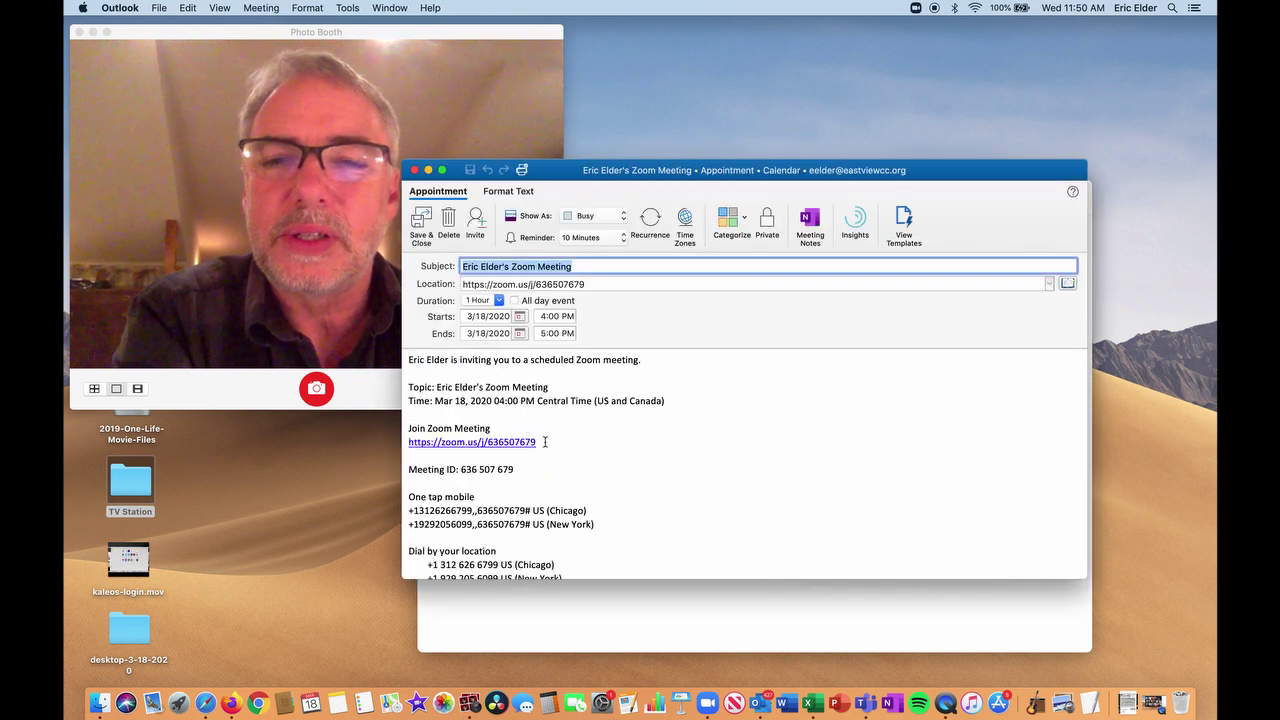
Select the Zoom link in the Outlook appointment, then close the appointment to return to Zoom Home
triple_click(410, 441)
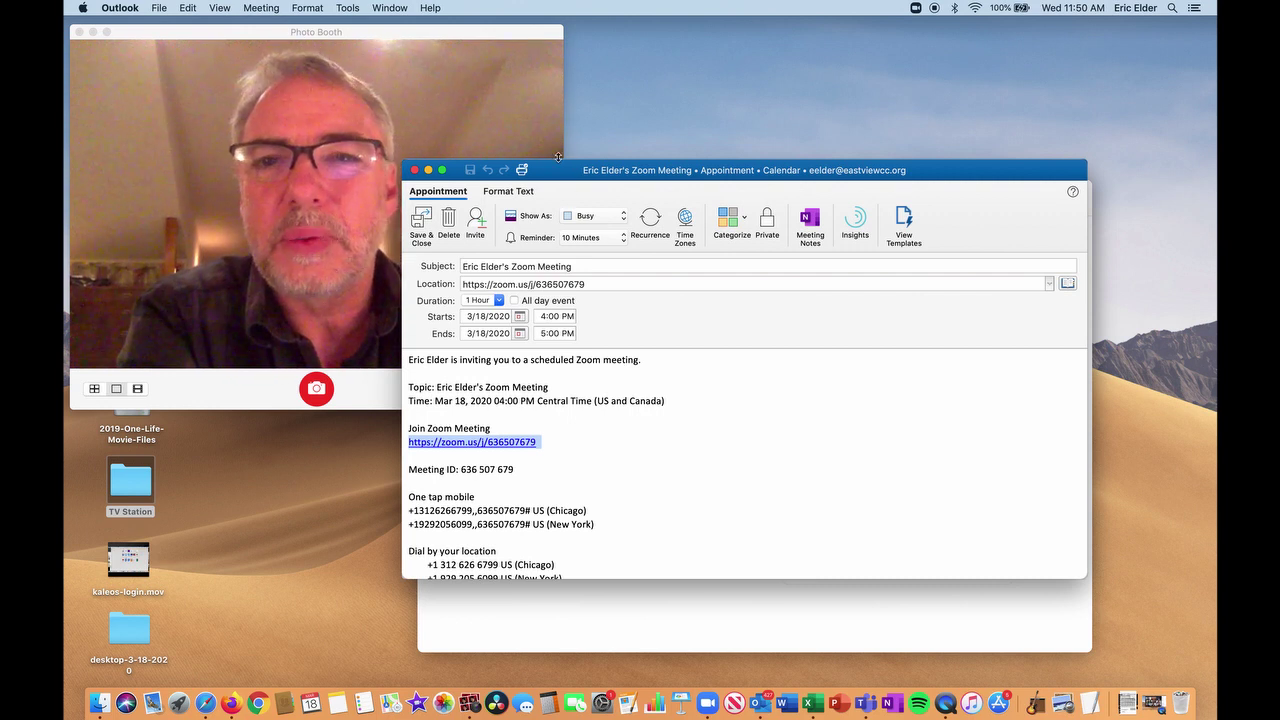
drag(559, 170, 627, 187)
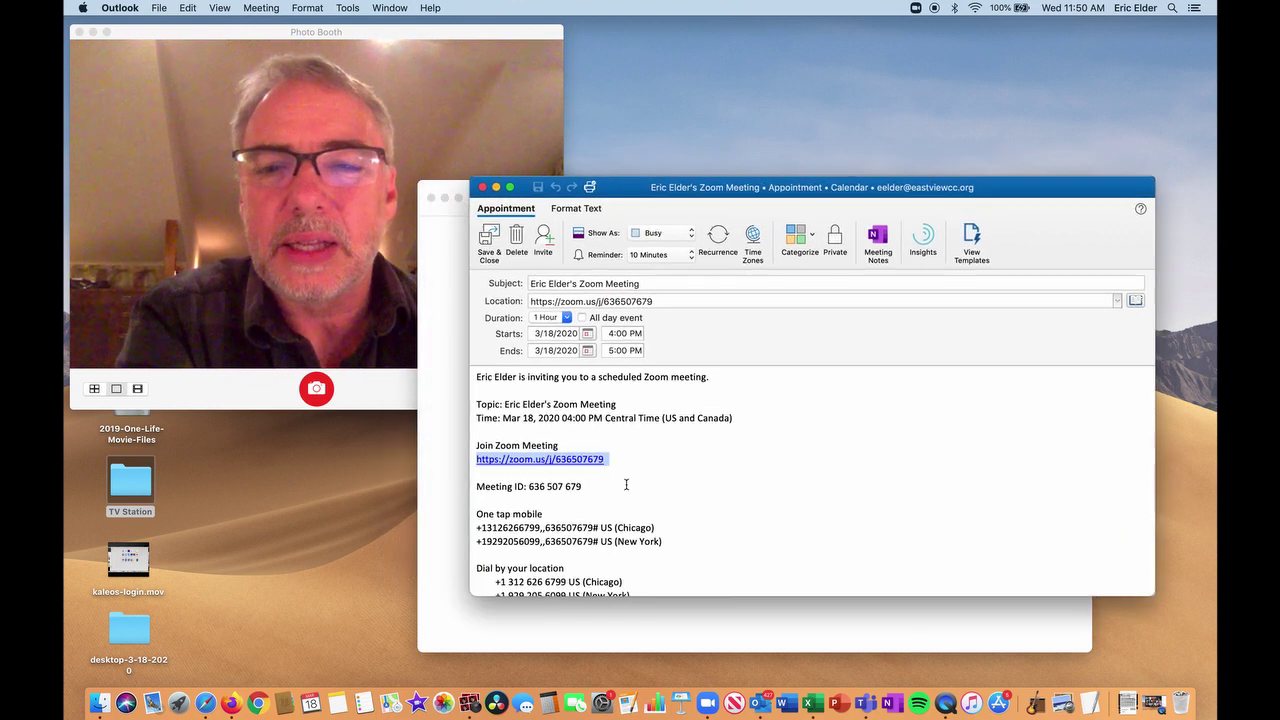
scroll(613, 469, up, 1)
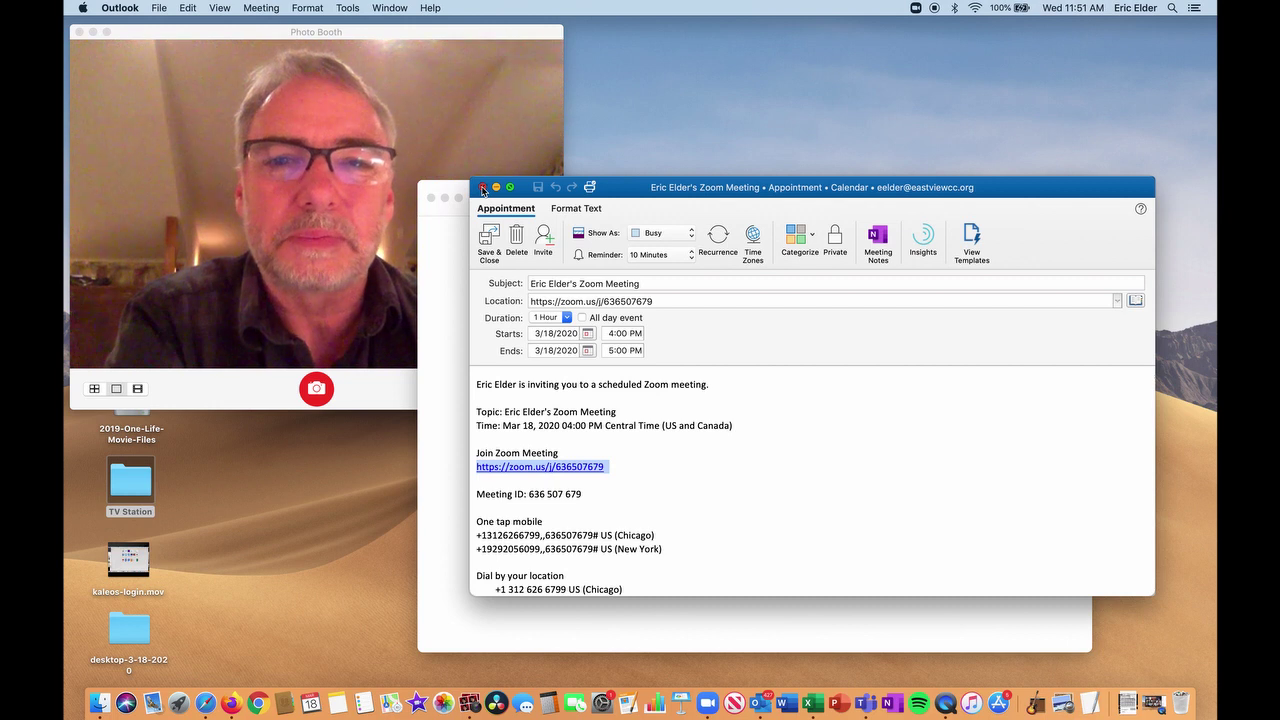
click(483, 190)
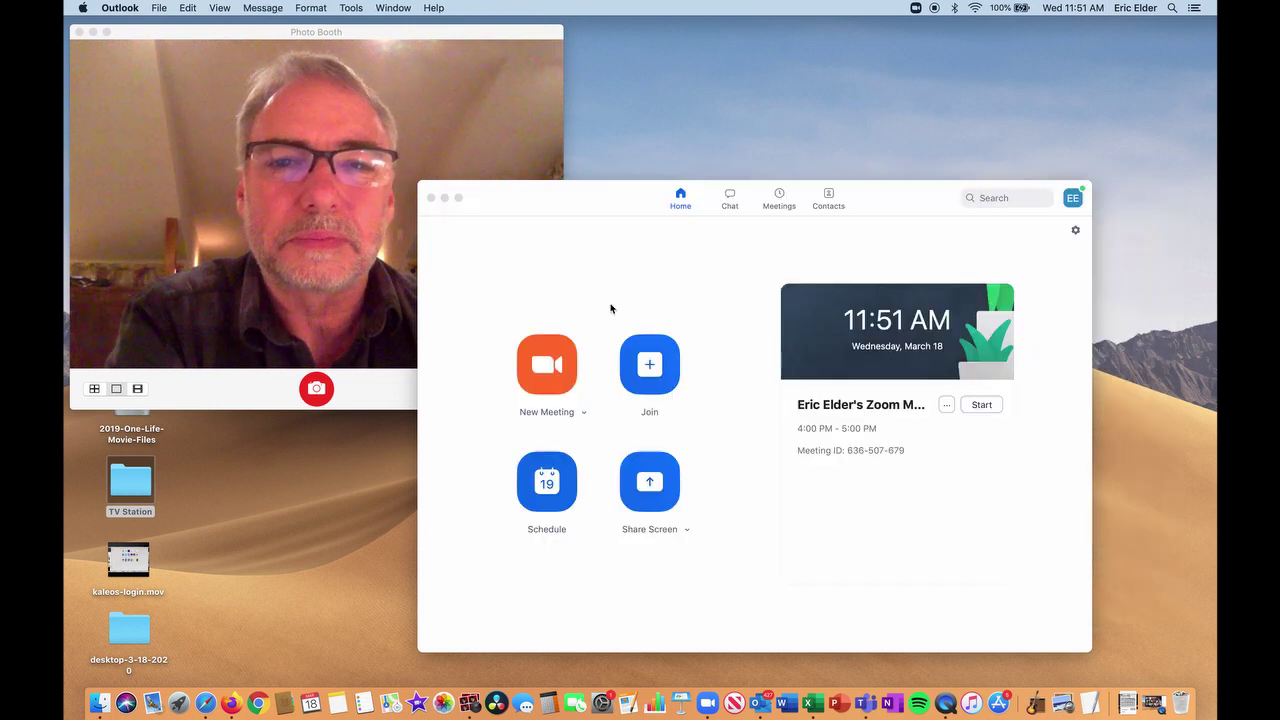
click(557, 481)
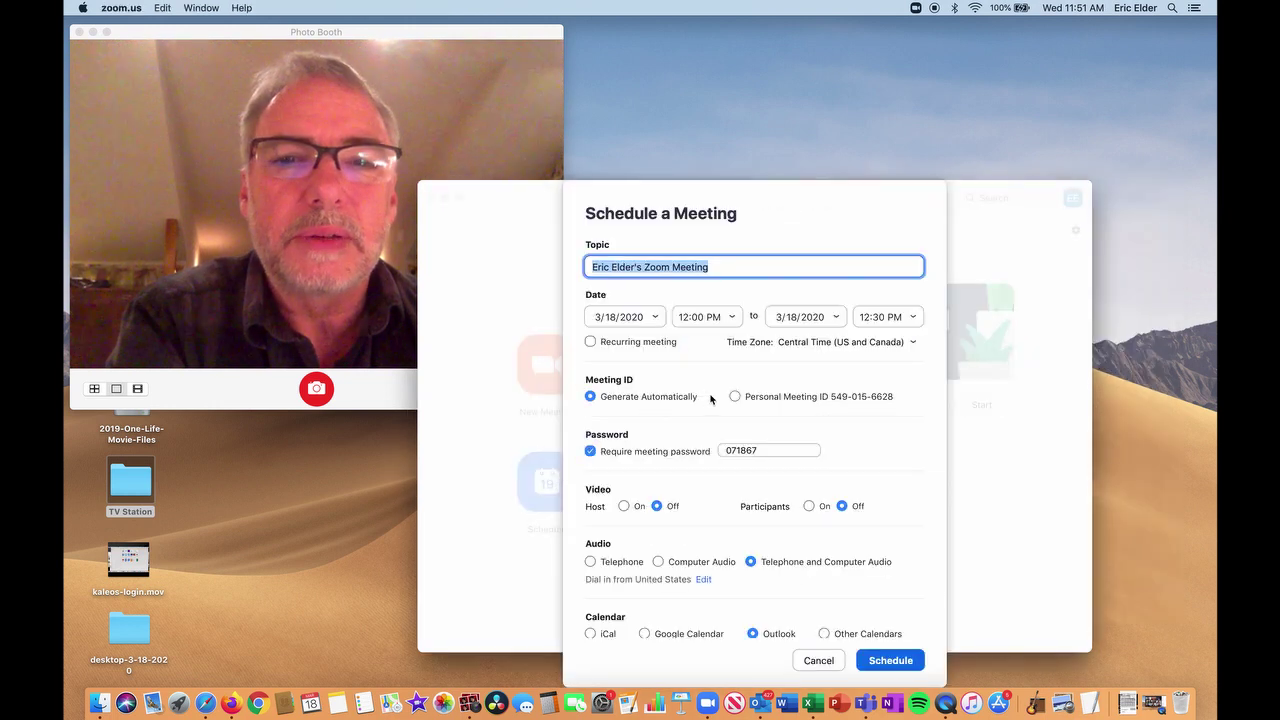
Discard the recurring-meeting draft and view the Online Campus Meeting's invitation details
click(591, 342)
scroll(700, 420, down, 2)
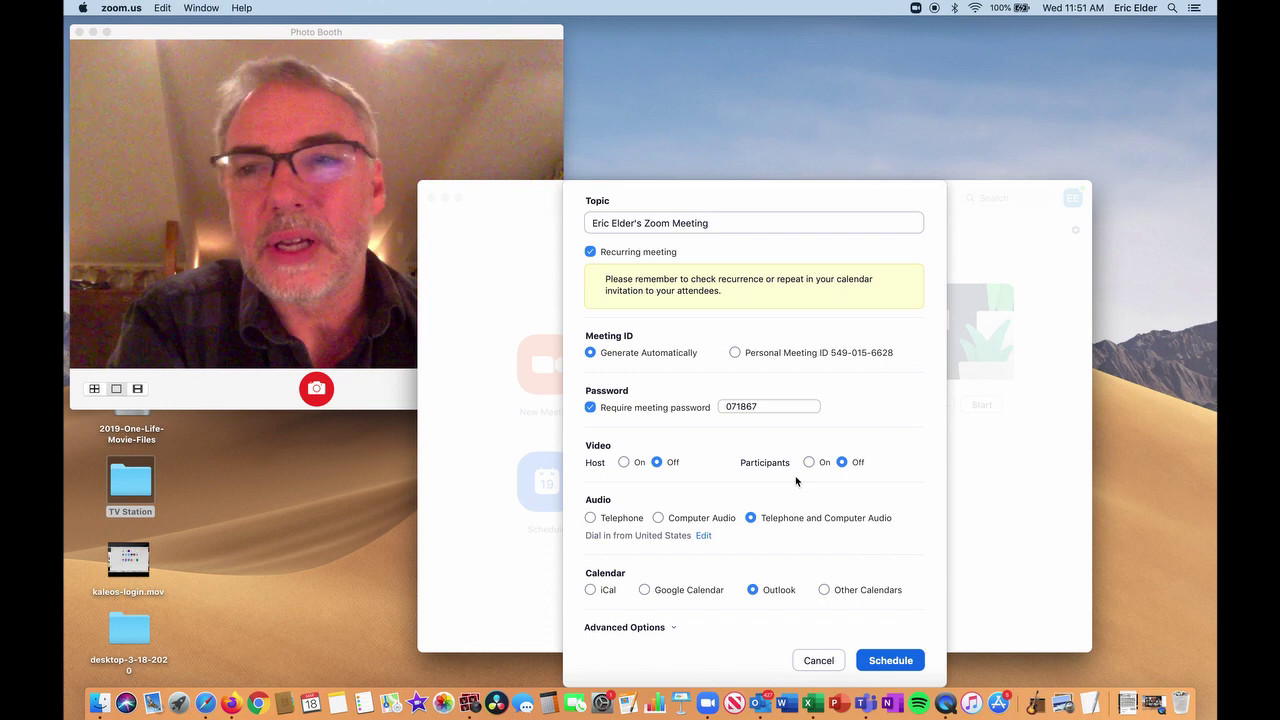
click(829, 660)
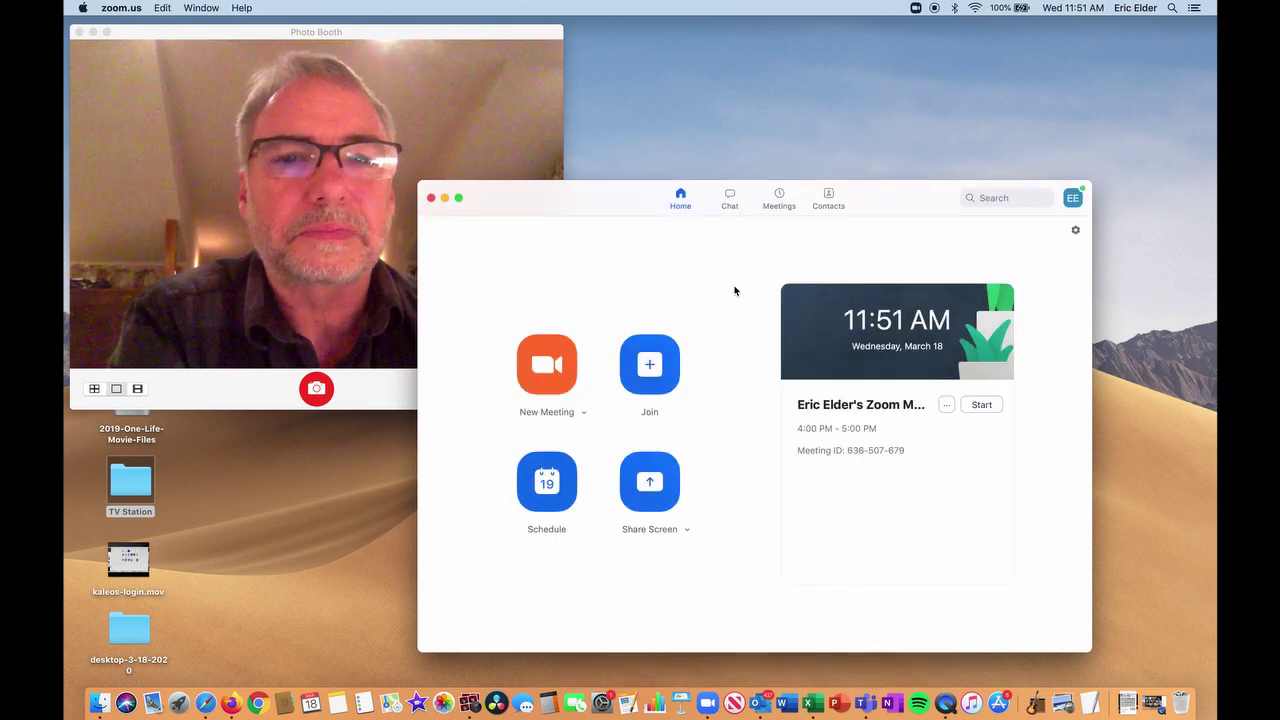
click(781, 195)
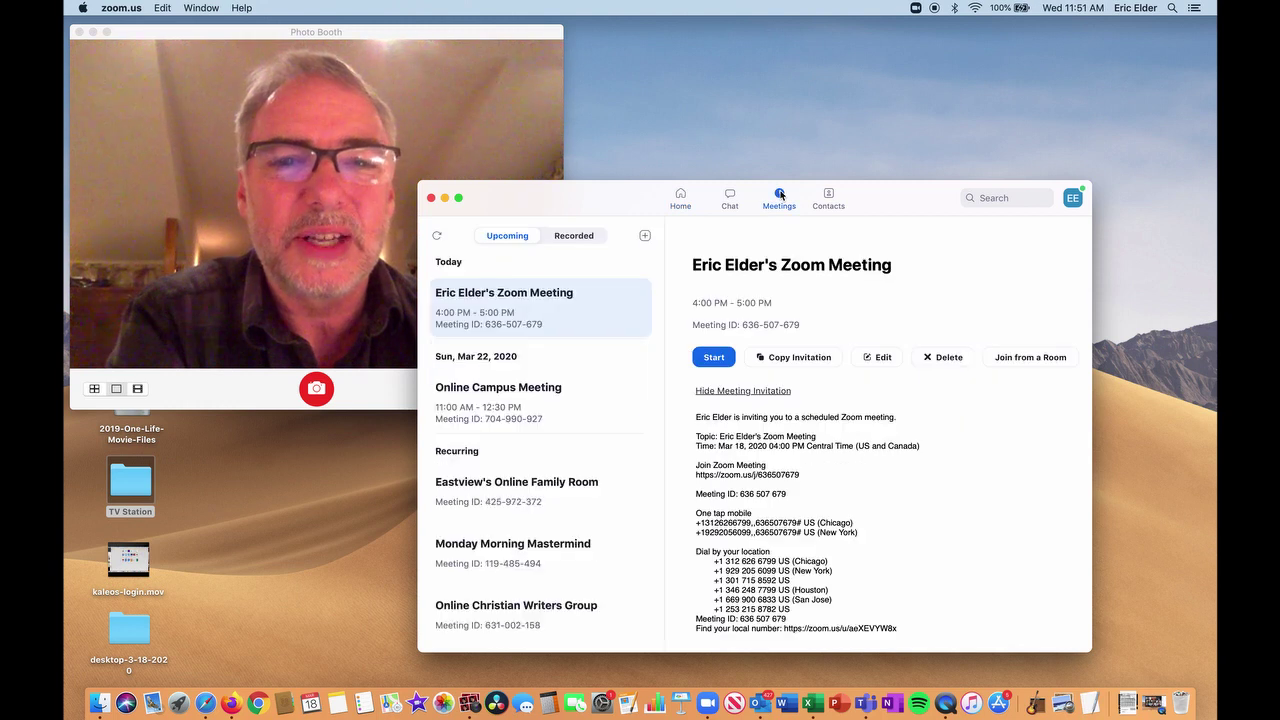
click(523, 407)
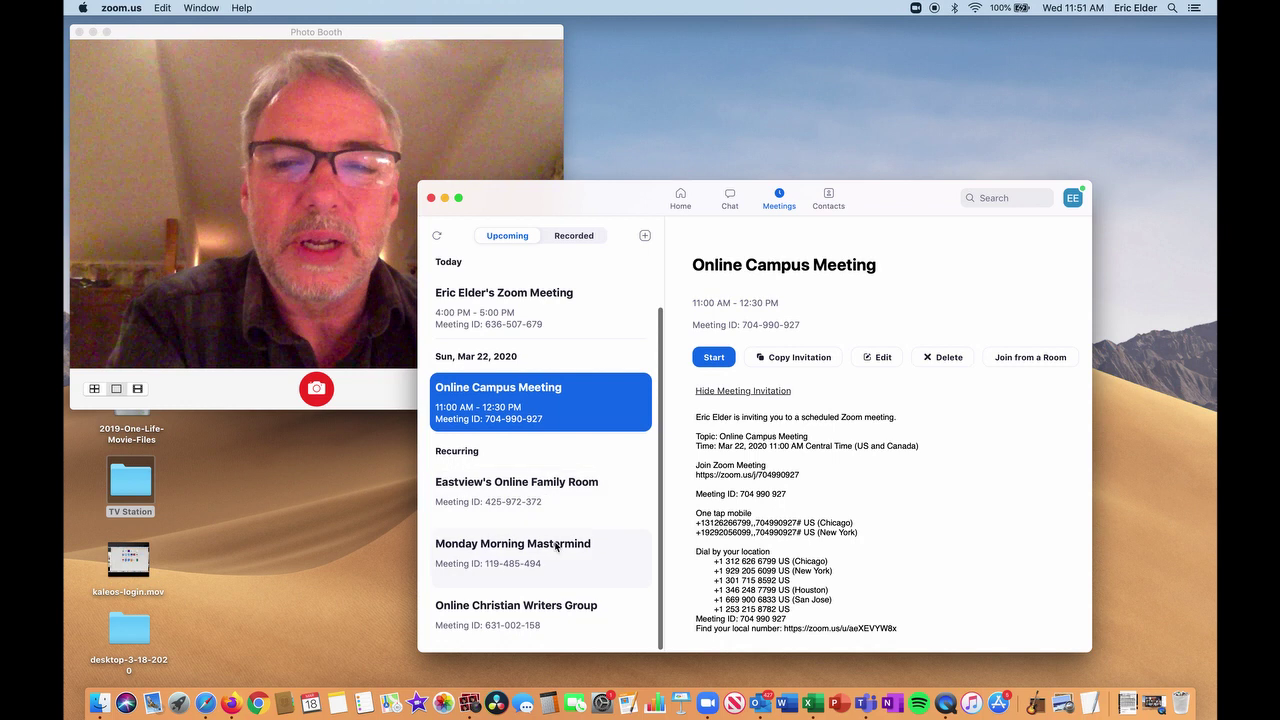
View the details of the Online Christian Writers Group meeting
click(549, 615)
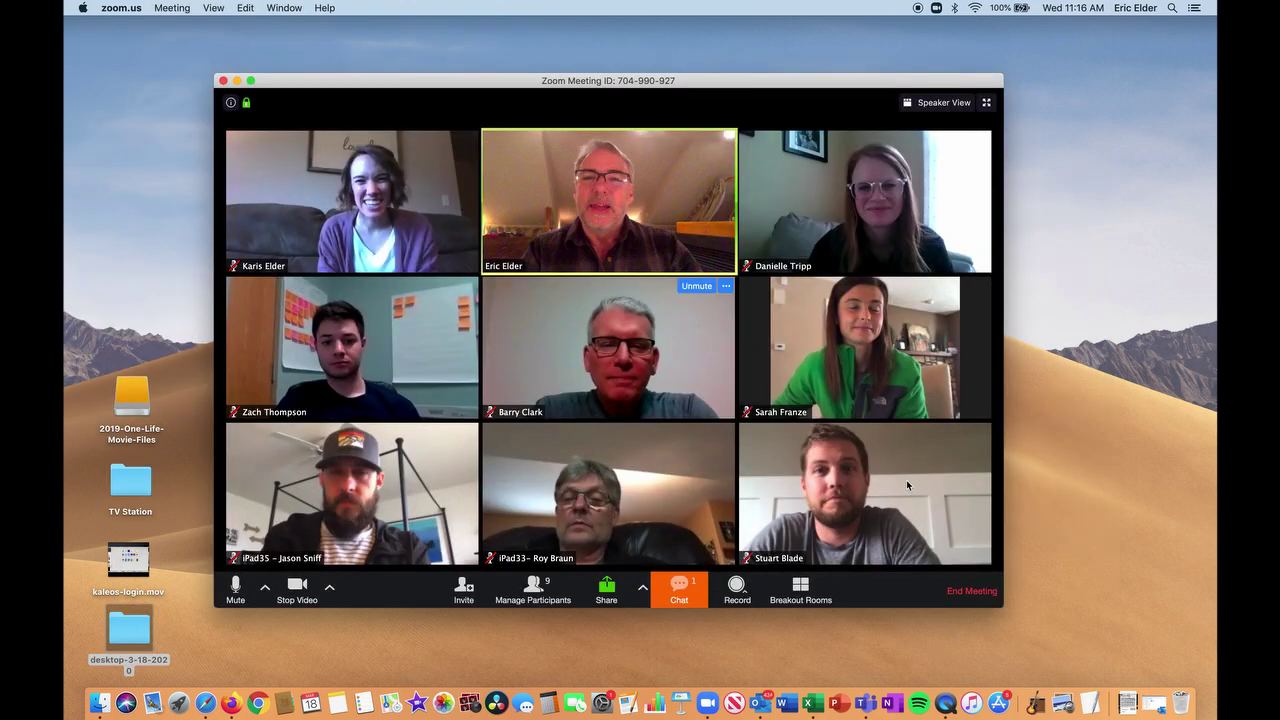
Open the meeting chat and send 'Hello' to everyone
click(684, 590)
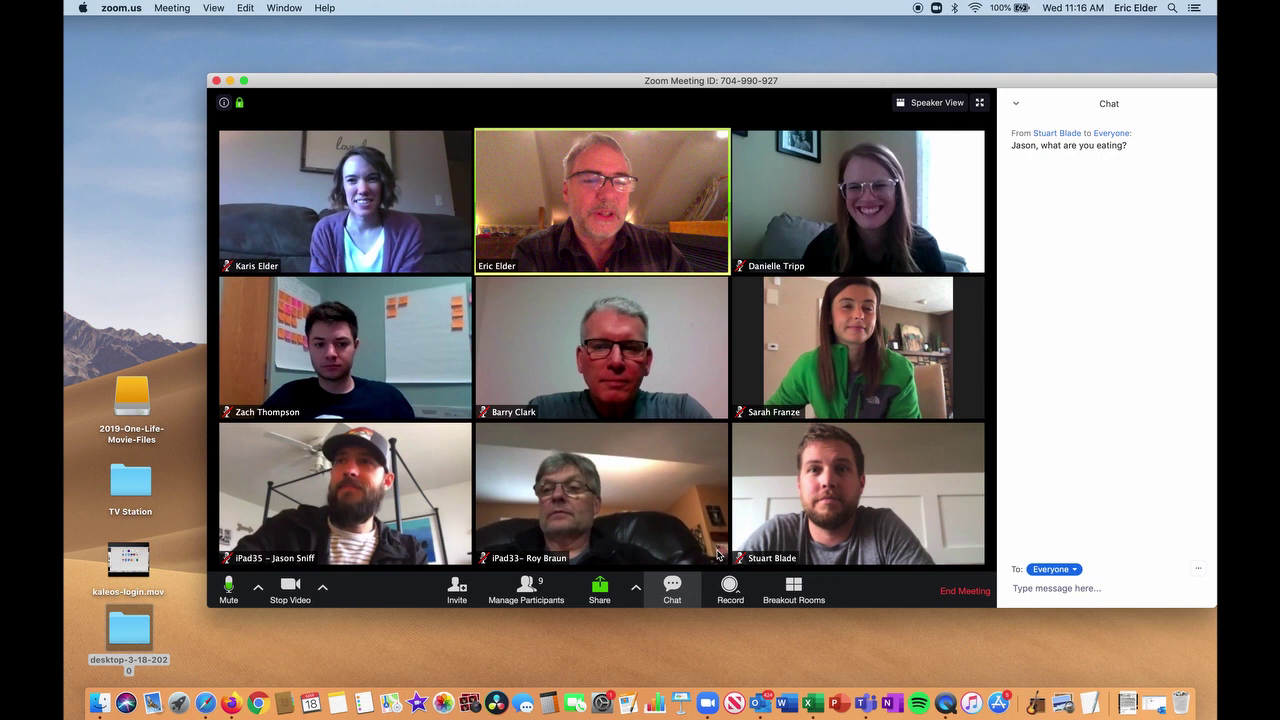
drag(1042, 79, 1002, 79)
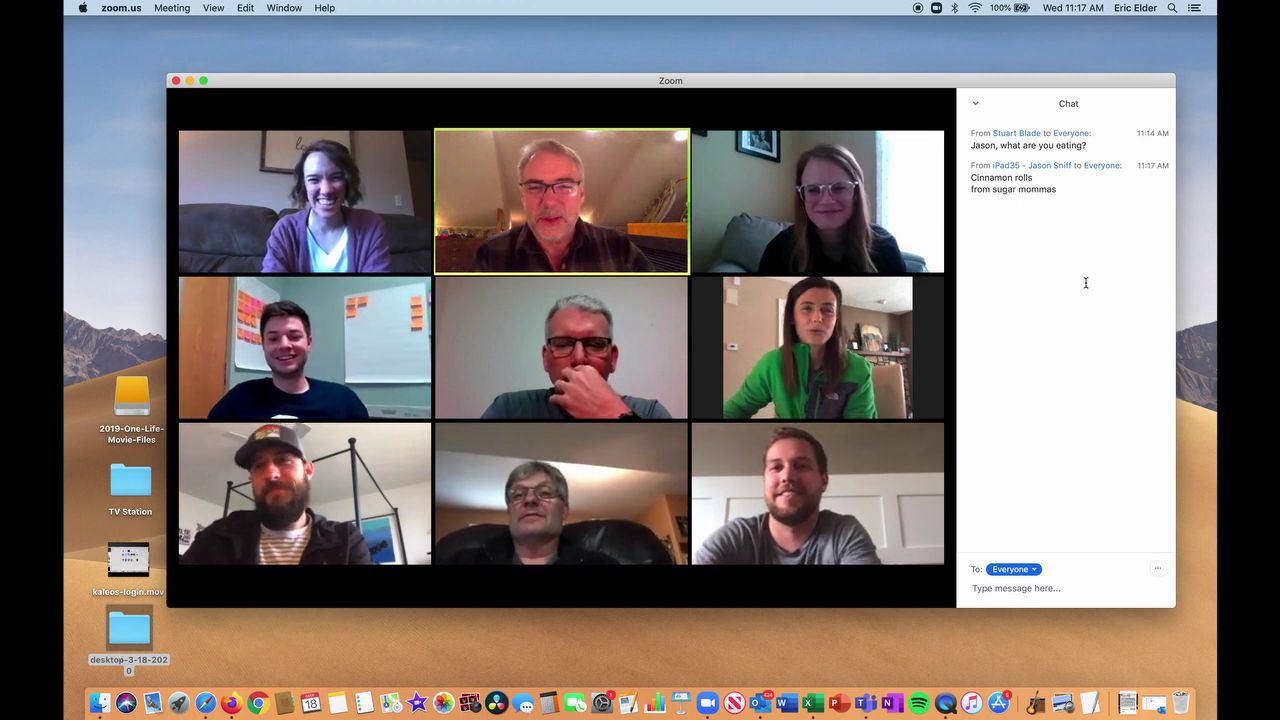
click(1020, 587)
text(He)
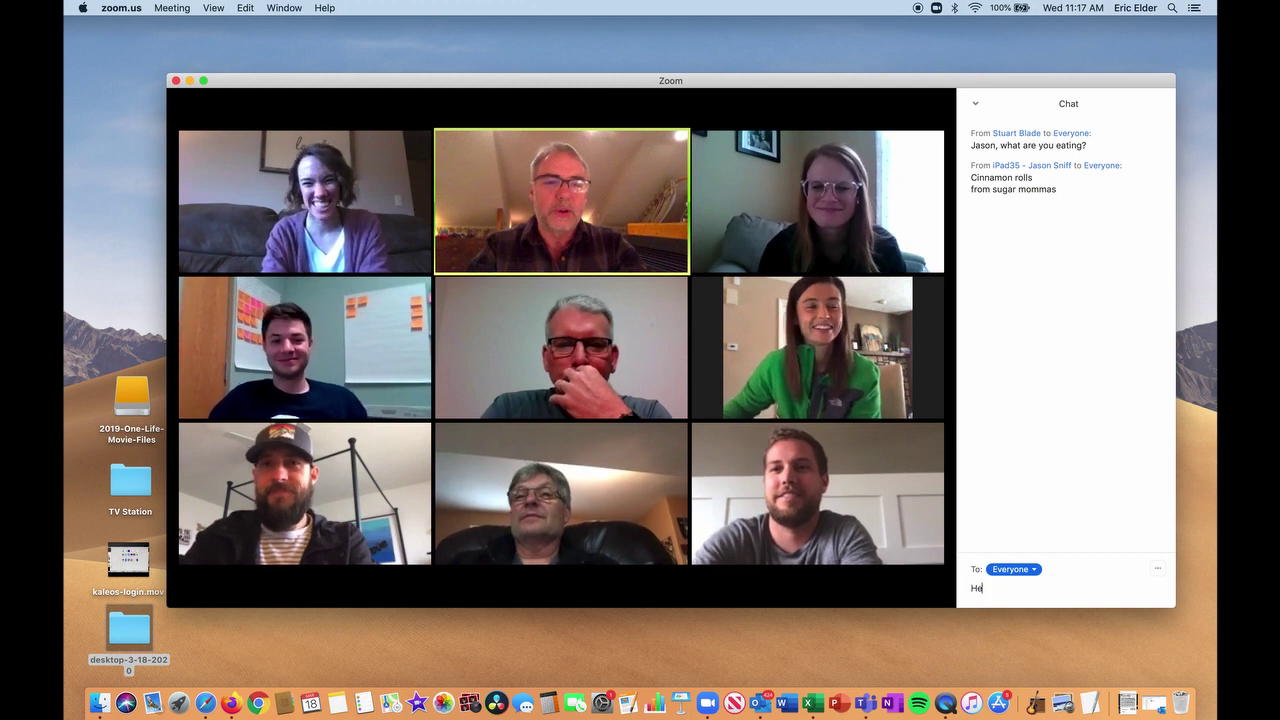
text(llo)
key(Return)
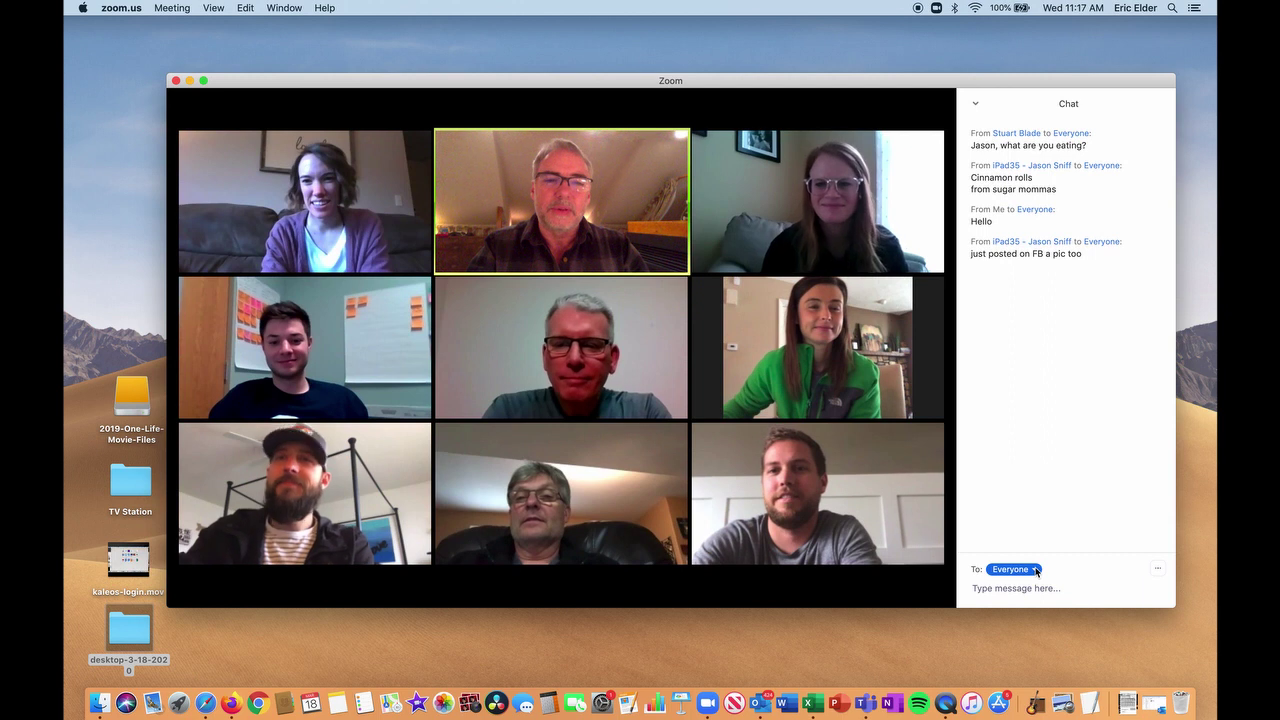
Send a private chat greeting addressed by name to one participant
click(1036, 570)
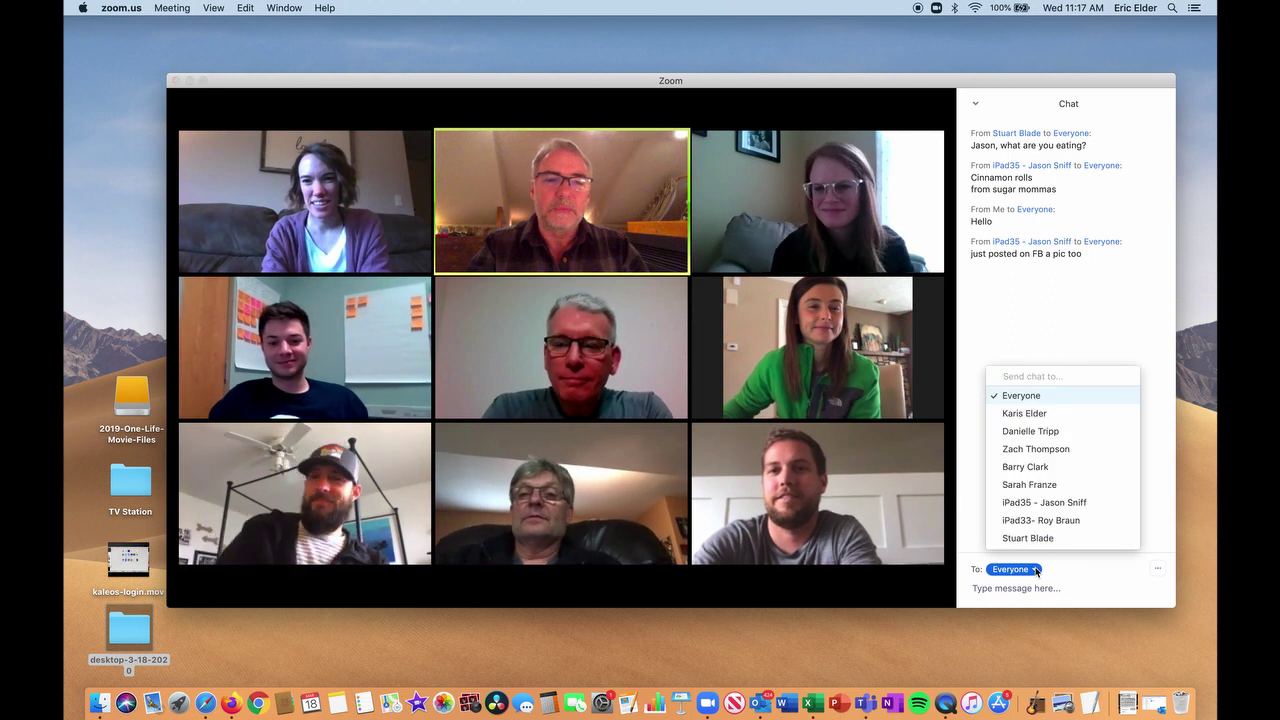
click(1025, 466)
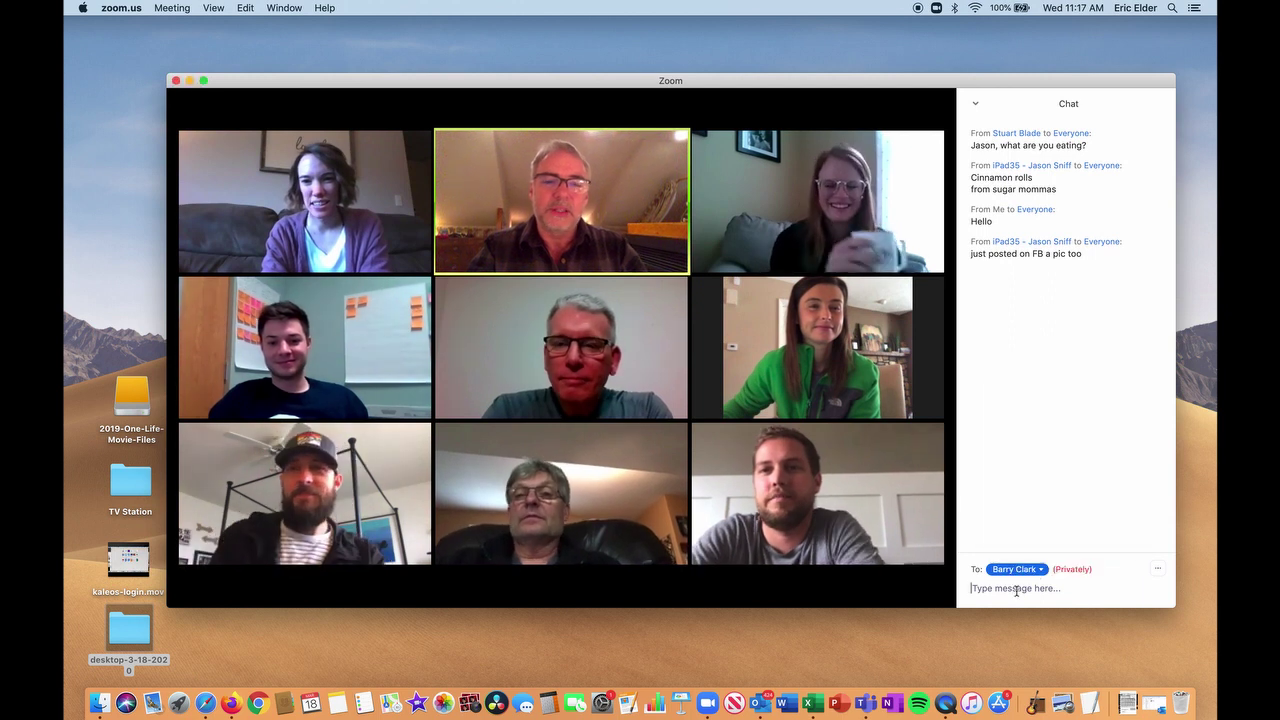
text(Hi barry)
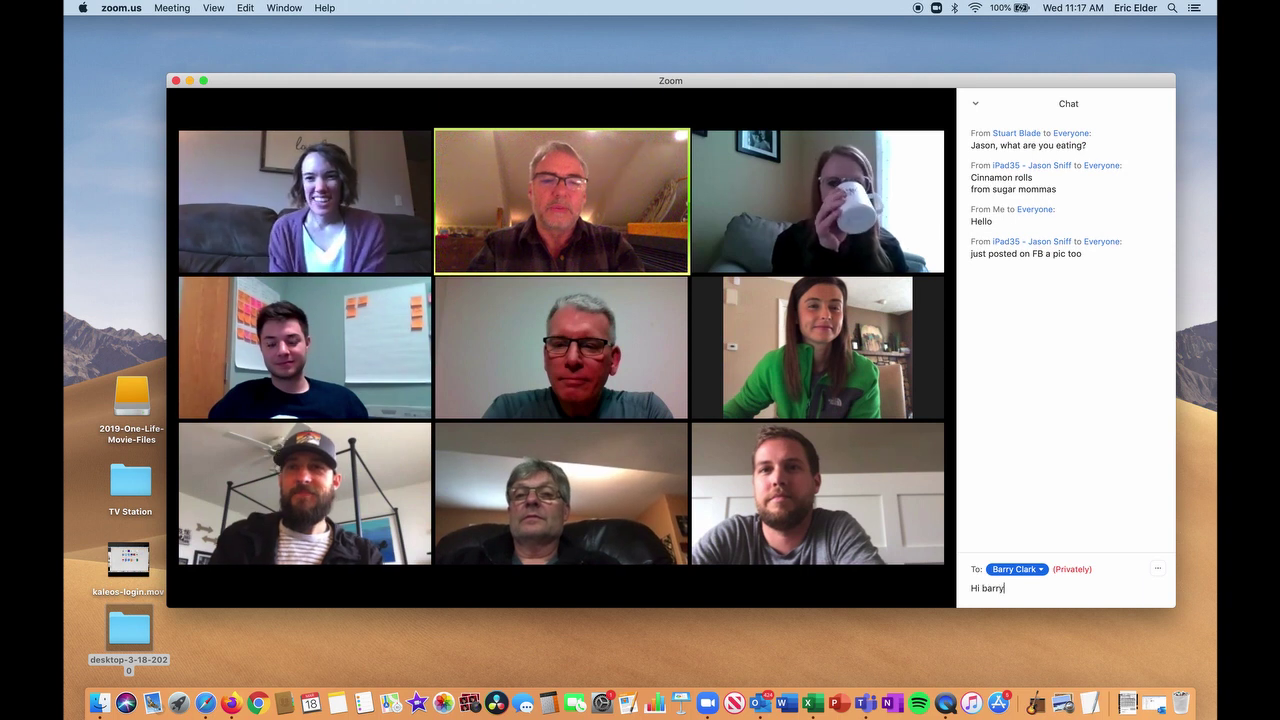
key(Return)
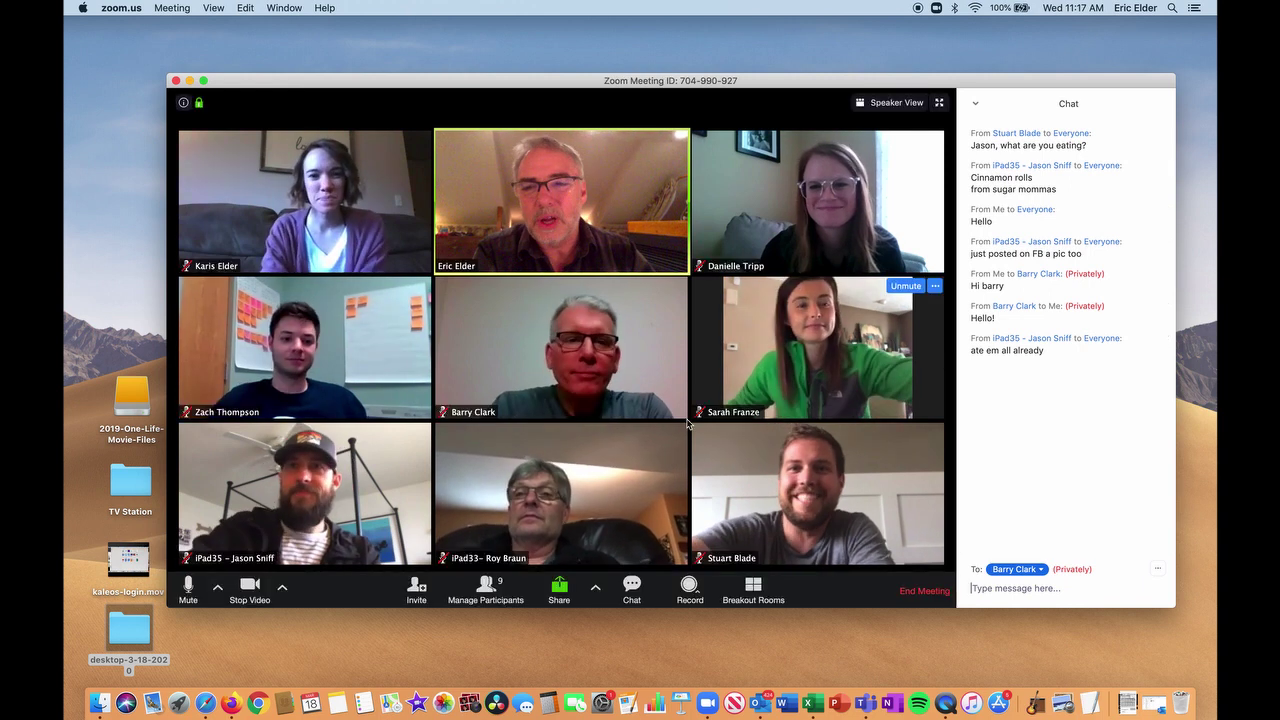
click(282, 588)
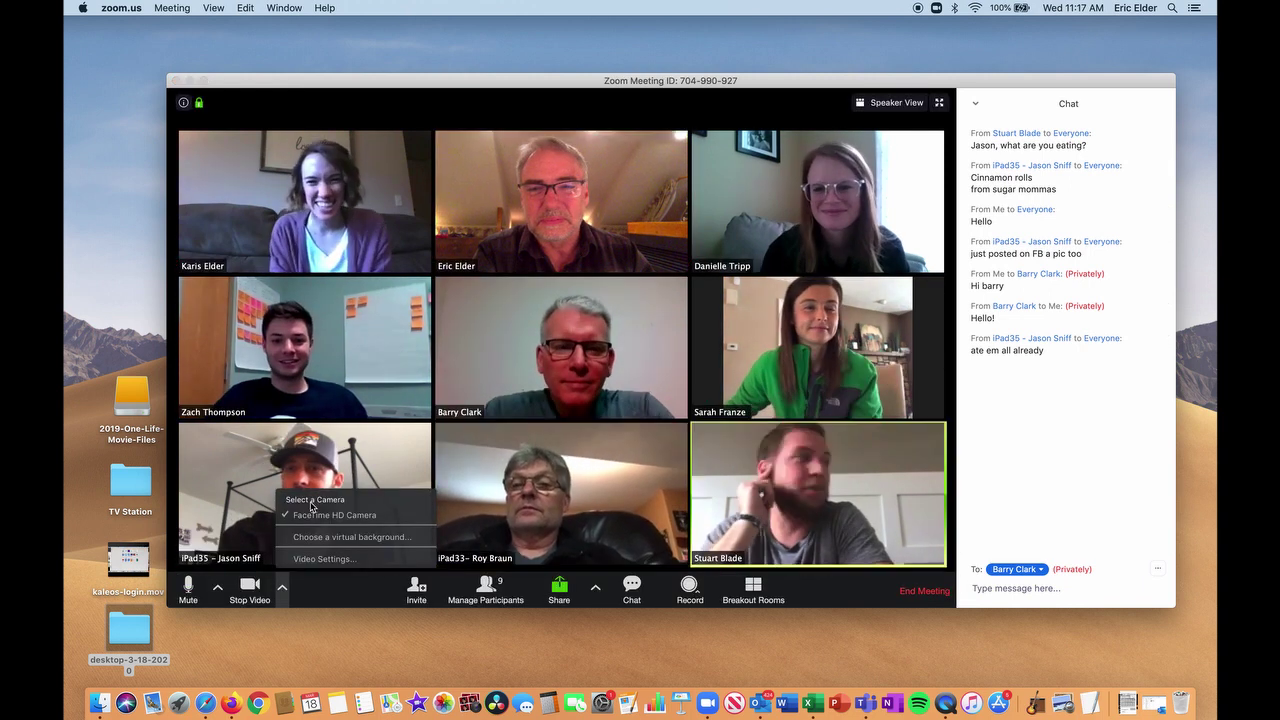
click(312, 515)
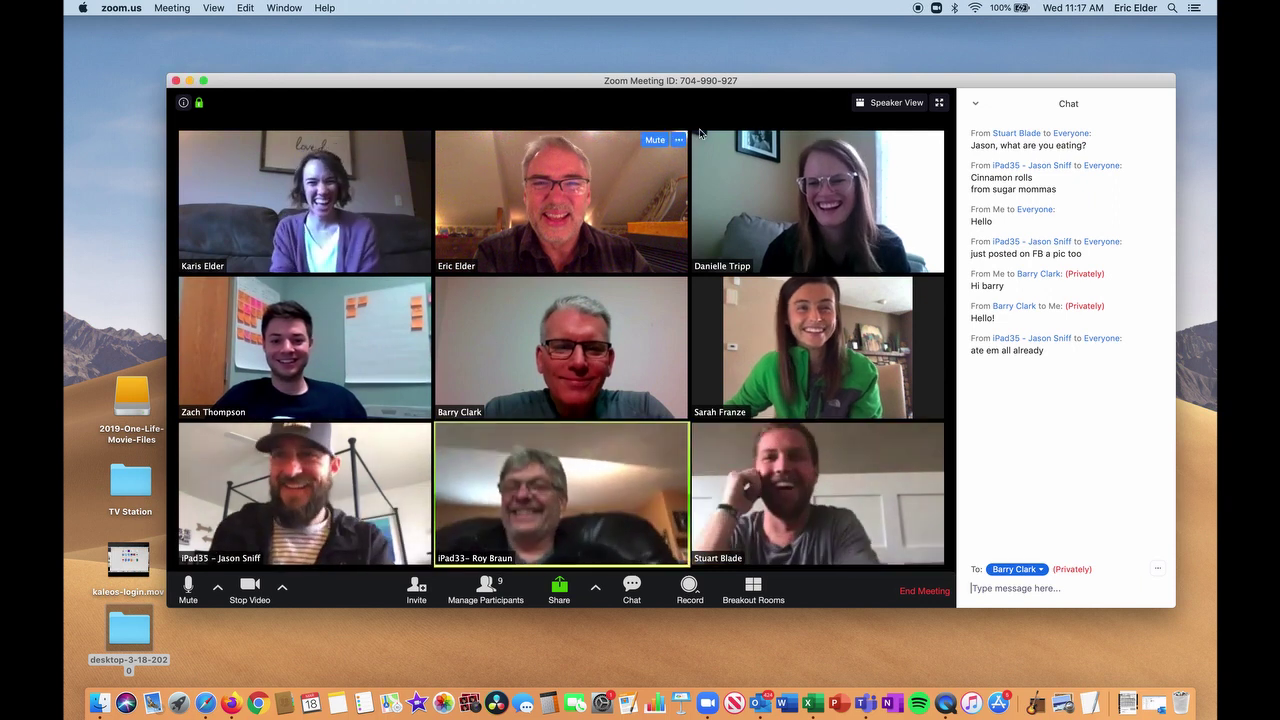
click(679, 140)
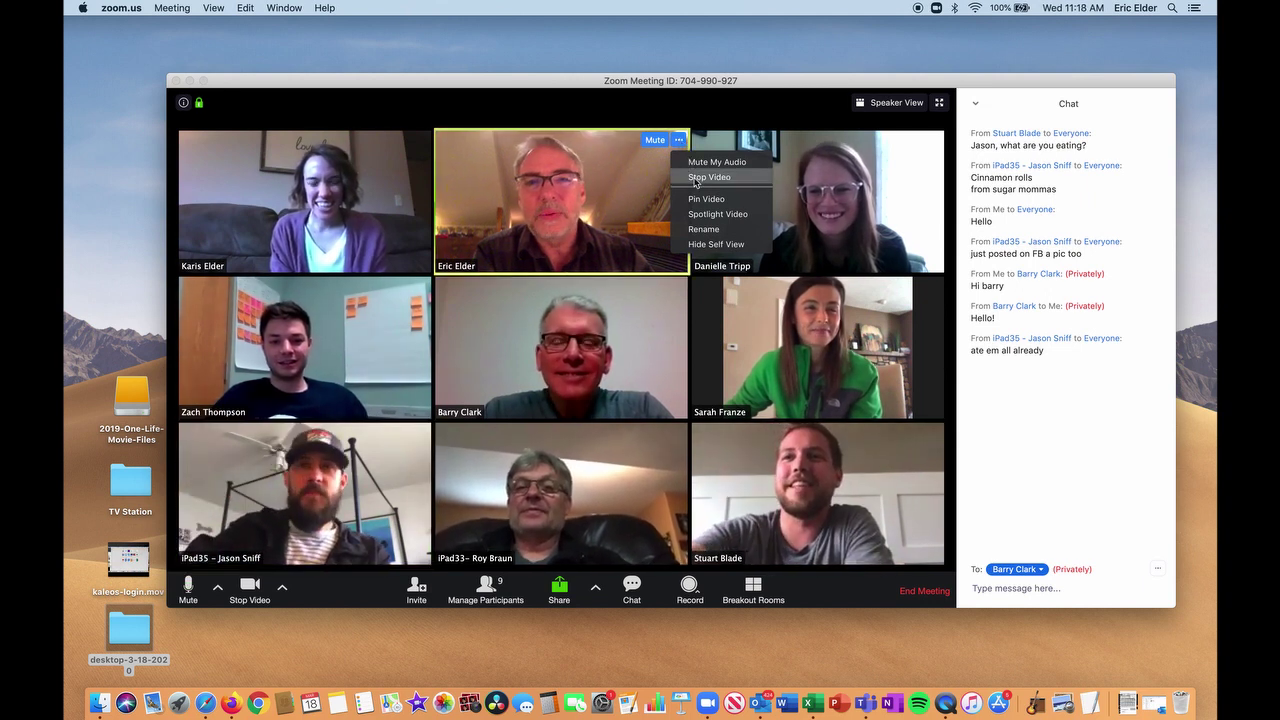
click(697, 178)
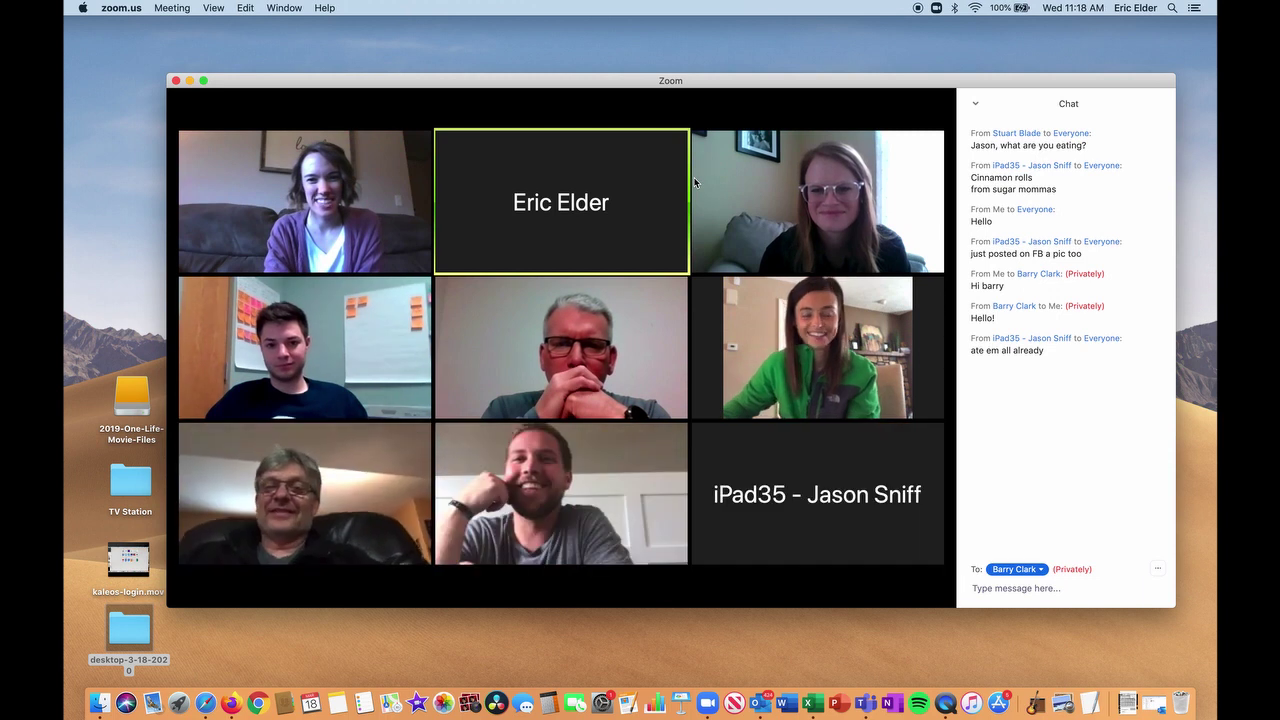
mouse_move(681, 142)
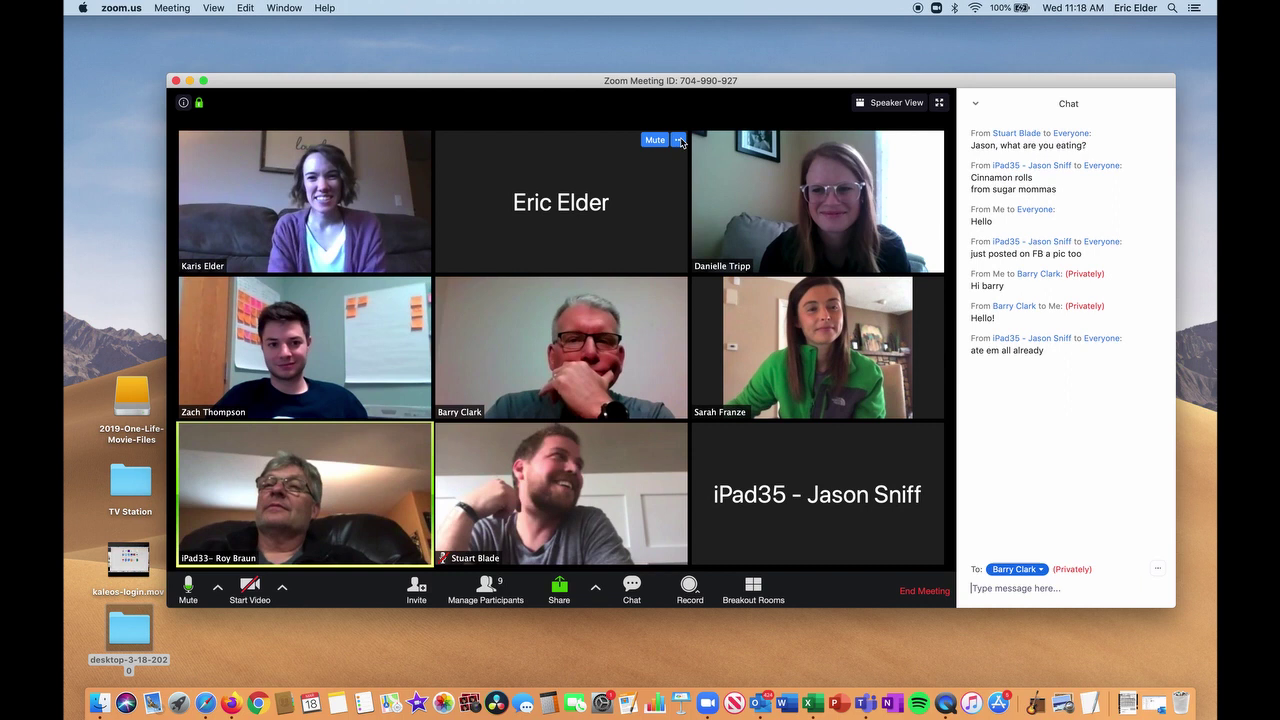
click(681, 142)
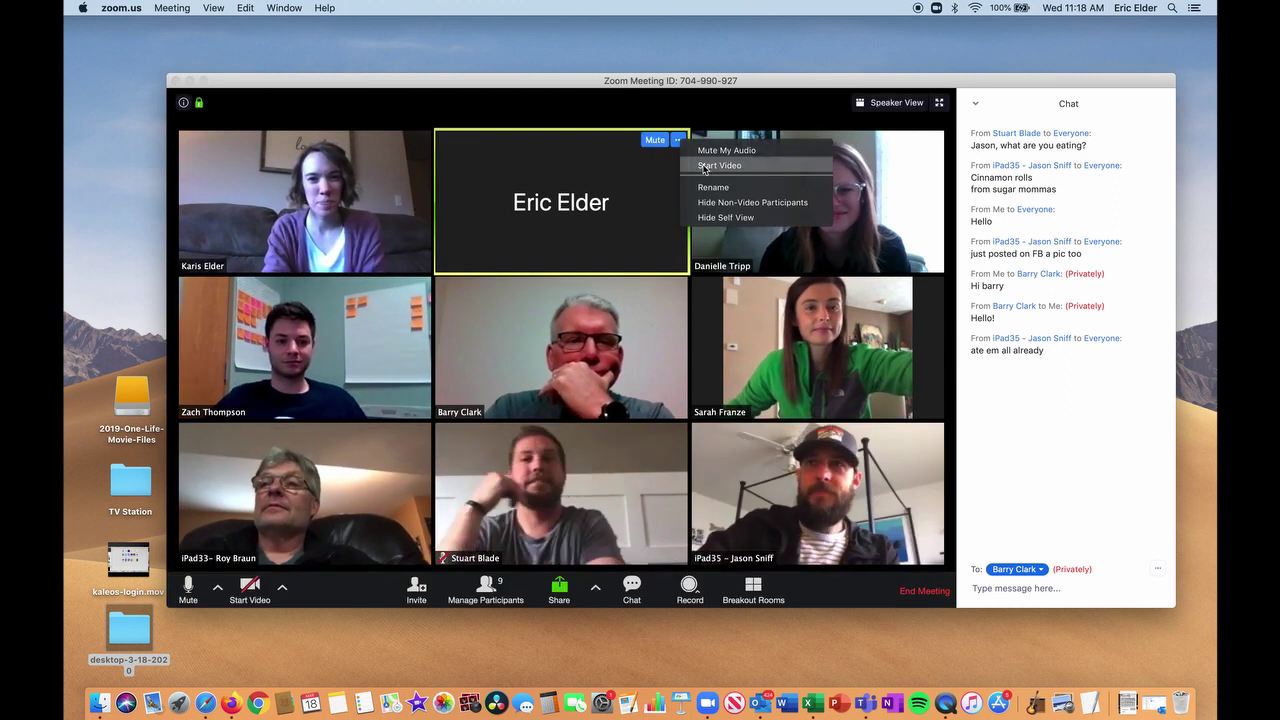
click(704, 166)
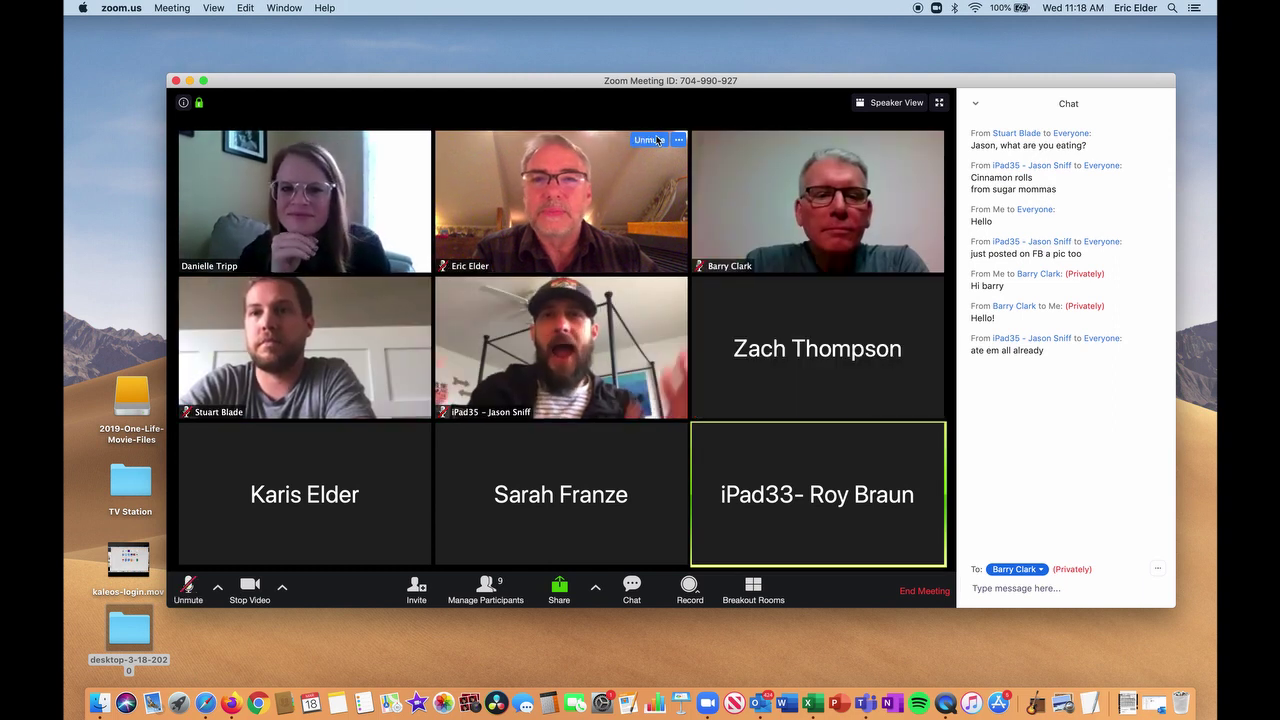
click(657, 140)
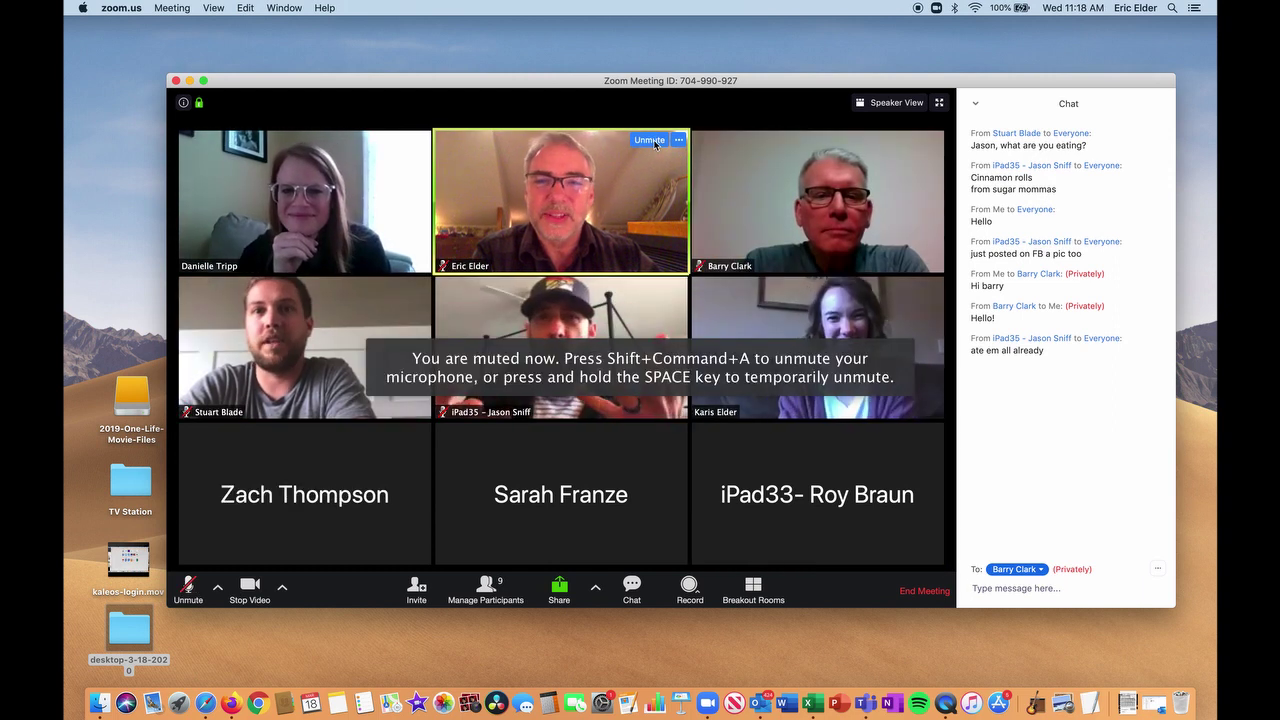
click(653, 139)
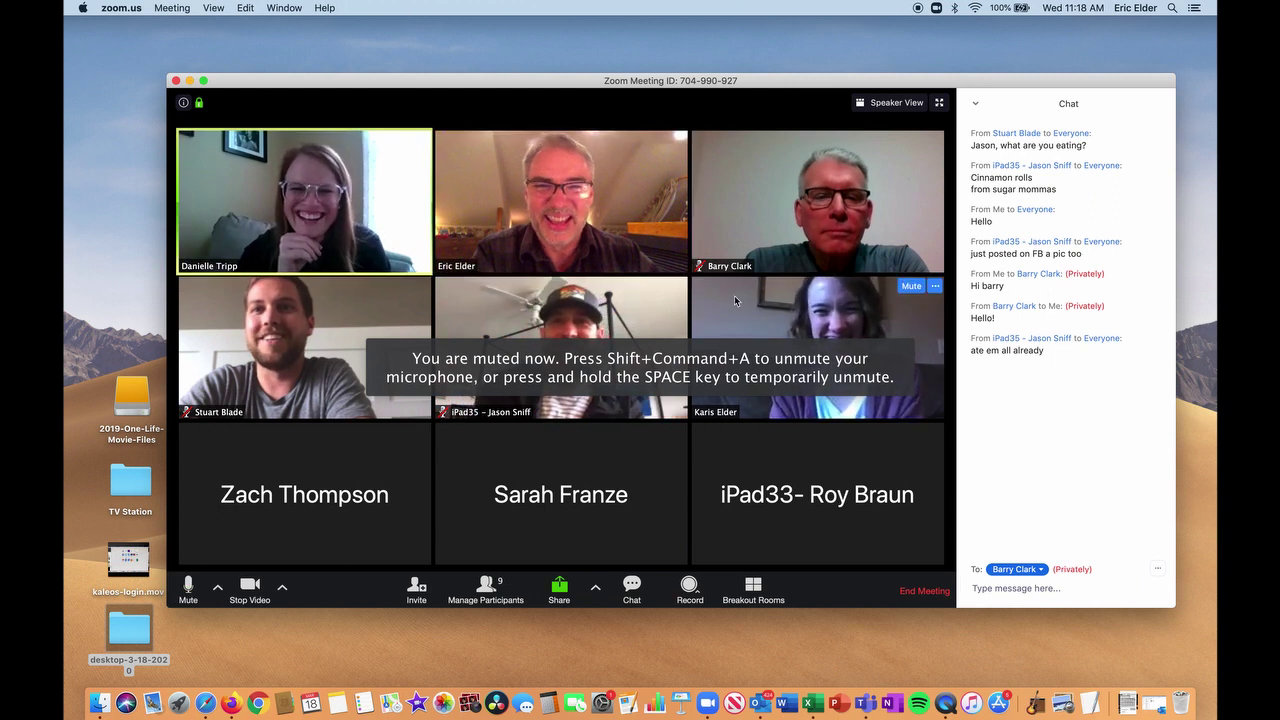
right_click(736, 296)
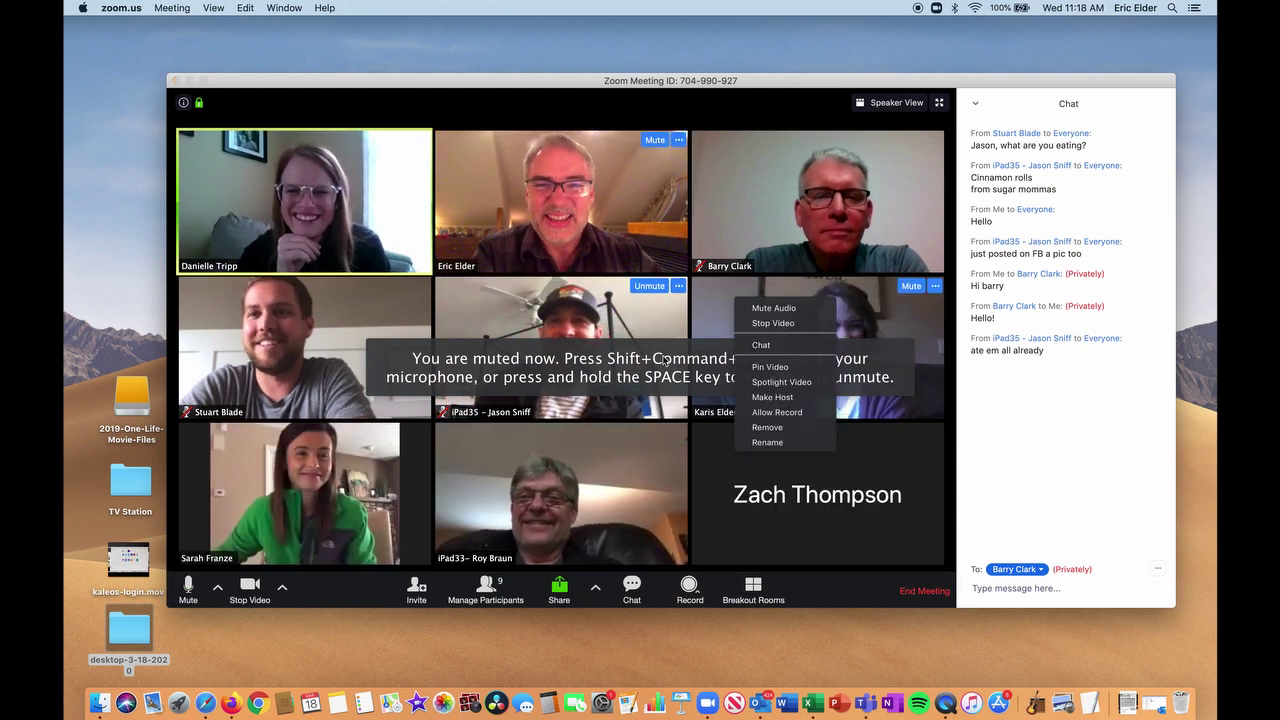
click(665, 360)
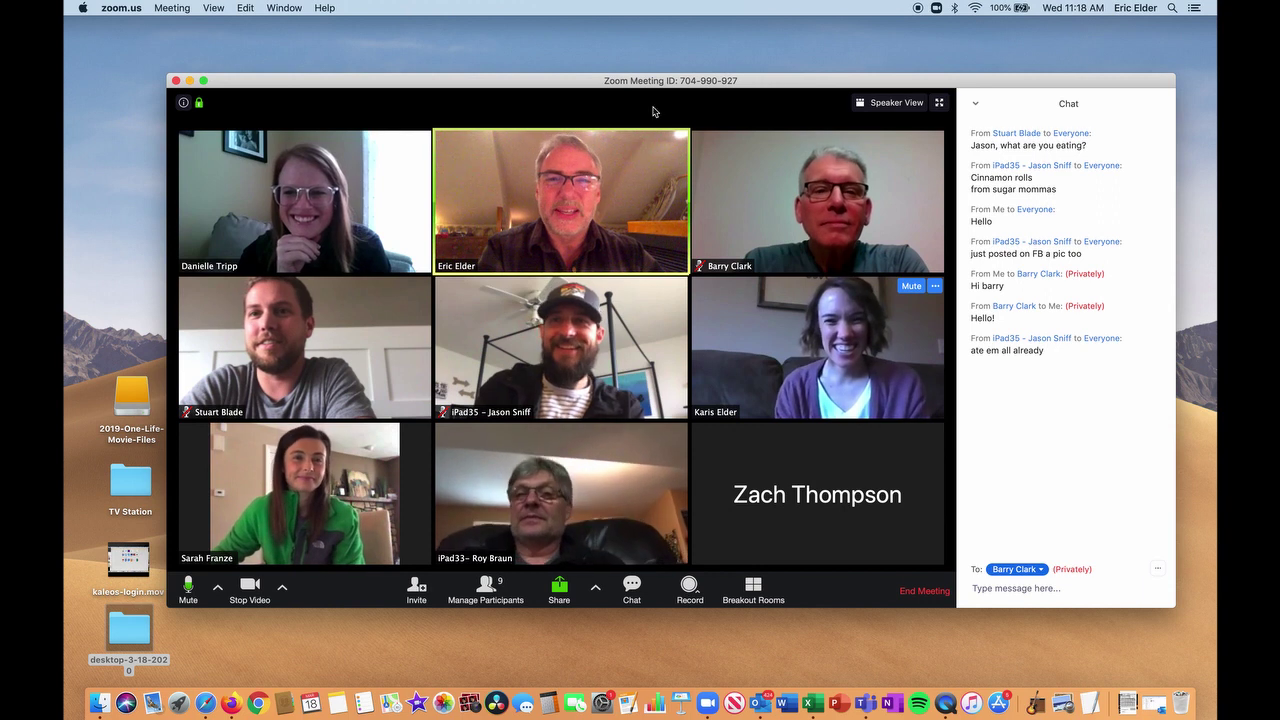
right_click(656, 169)
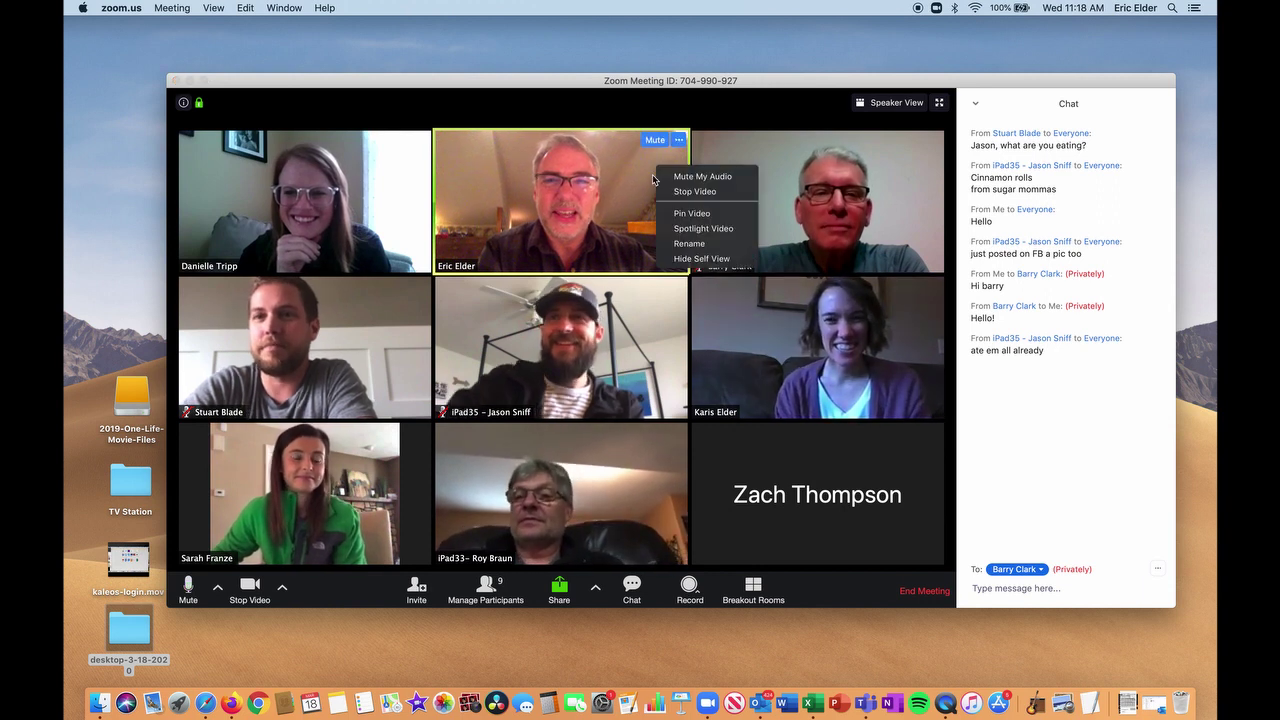